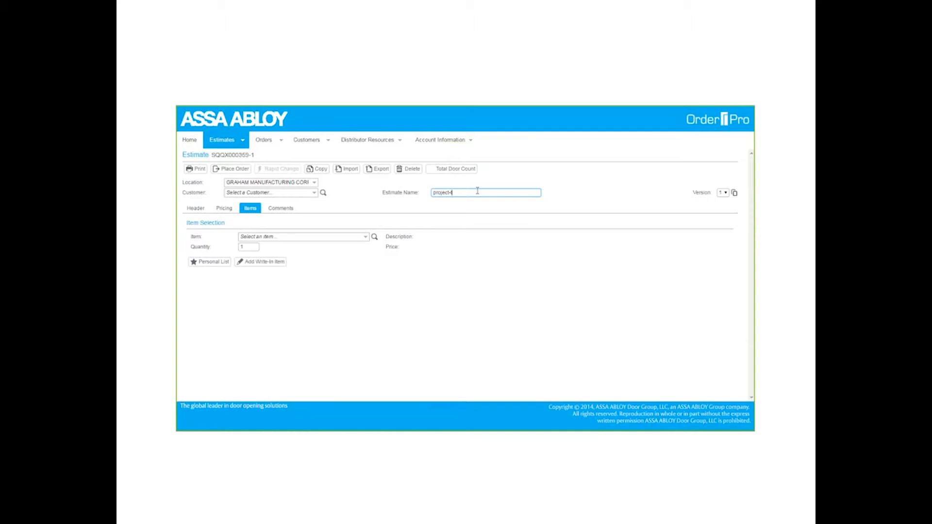
Complete the estimate name so it reads project-test
type("st")
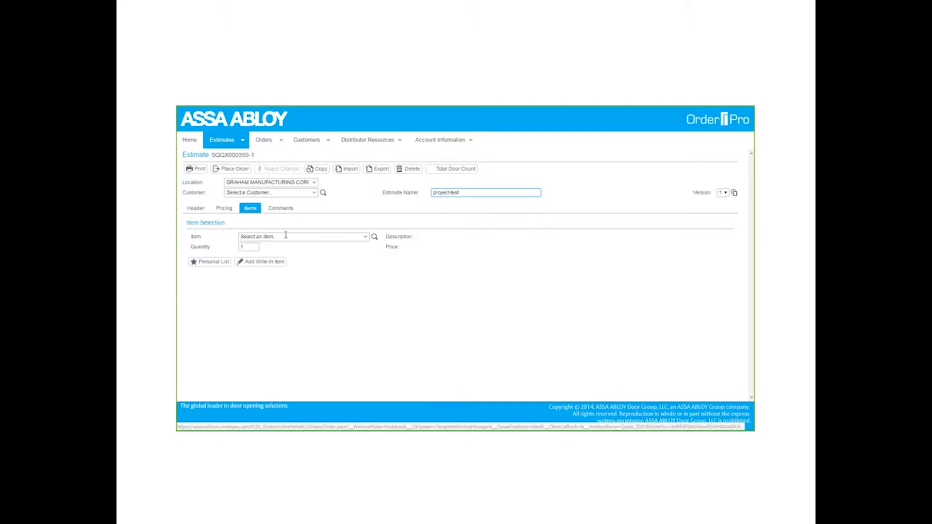
Select the Loose Accessories item for the estimate and replace it with OrderLevelCharges - Freight and Order Level Charges
left_click(365, 238)
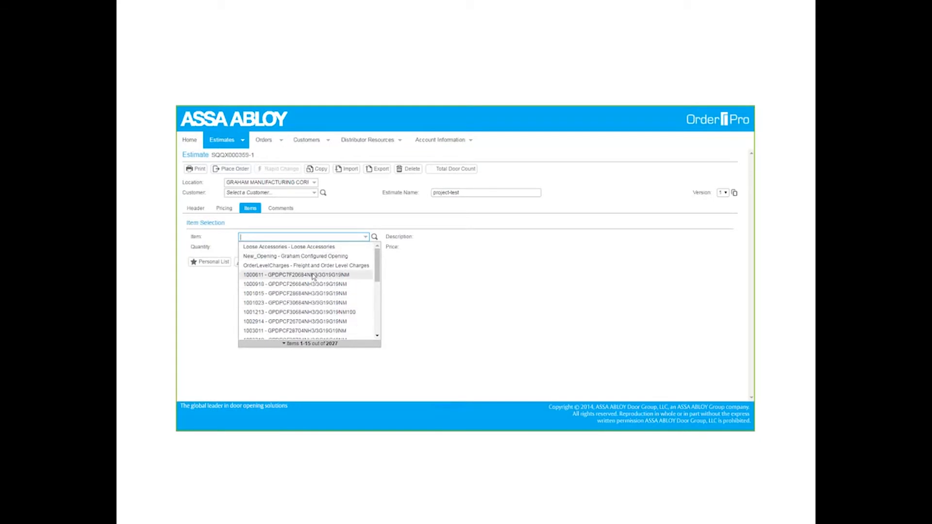
left_click(320, 249)
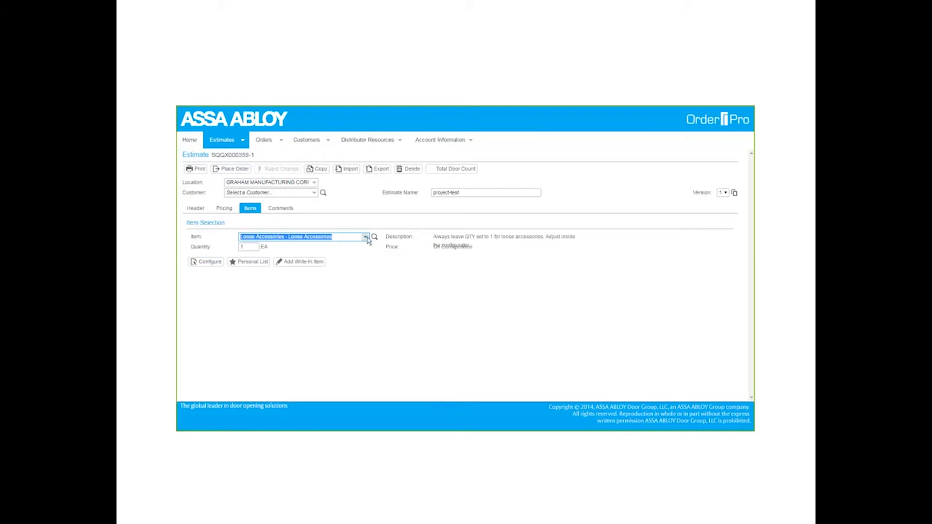
key("BackSpace")
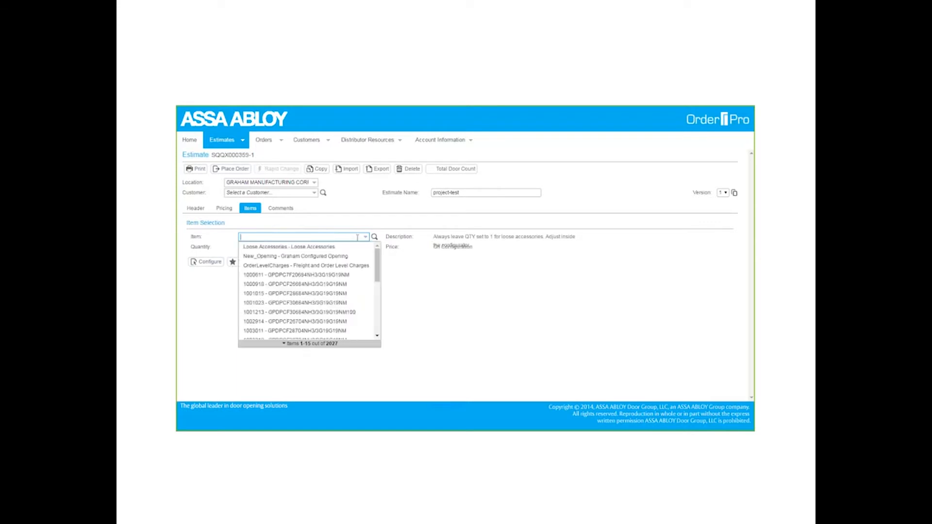
left_click(350, 266)
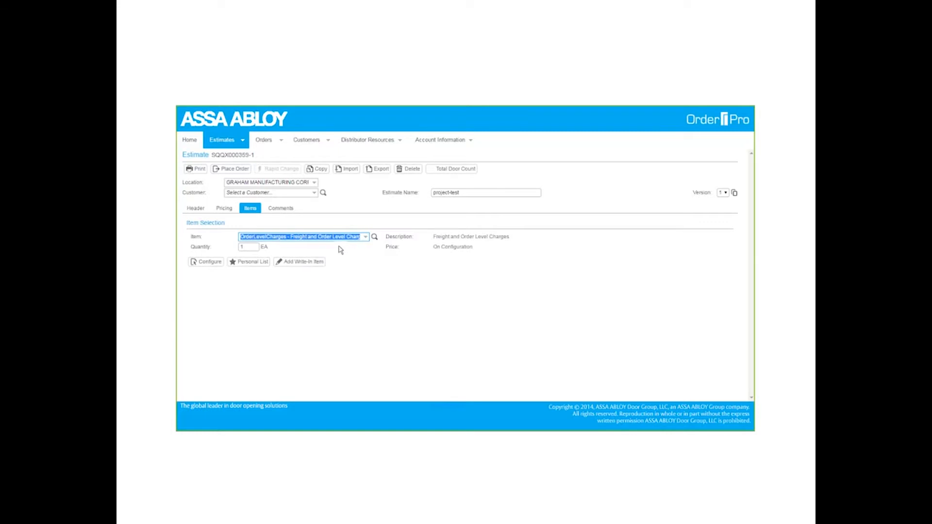
Choose New_Opening - Graham Configured Opening as the estimate item and check its quantity
left_click(365, 237)
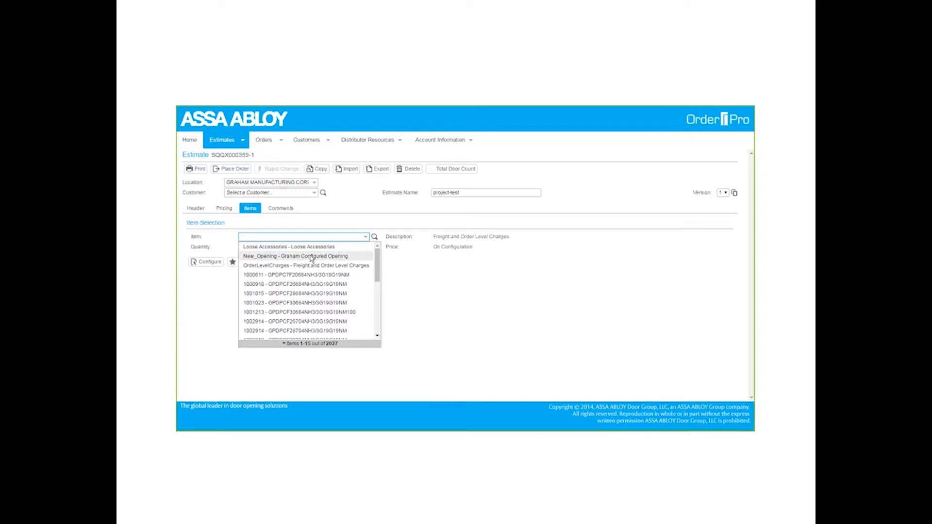
left_click(312, 263)
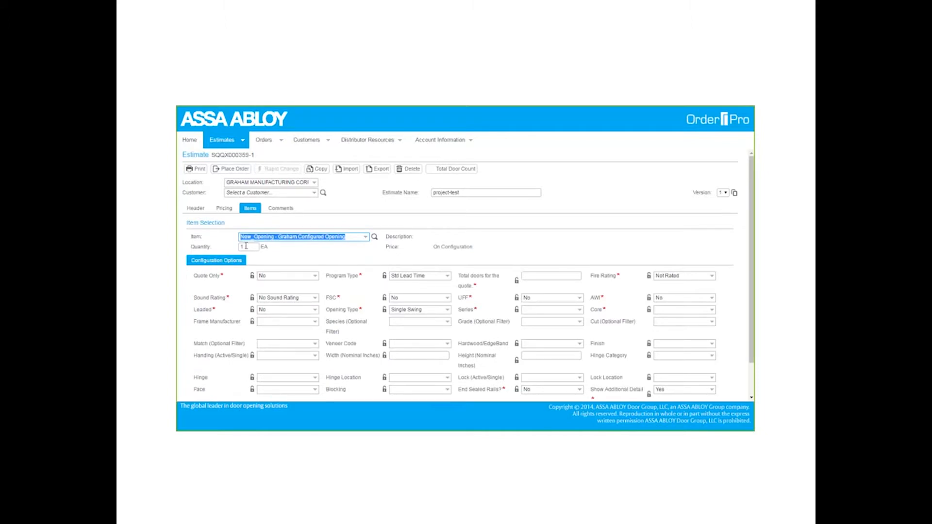
left_click(246, 247)
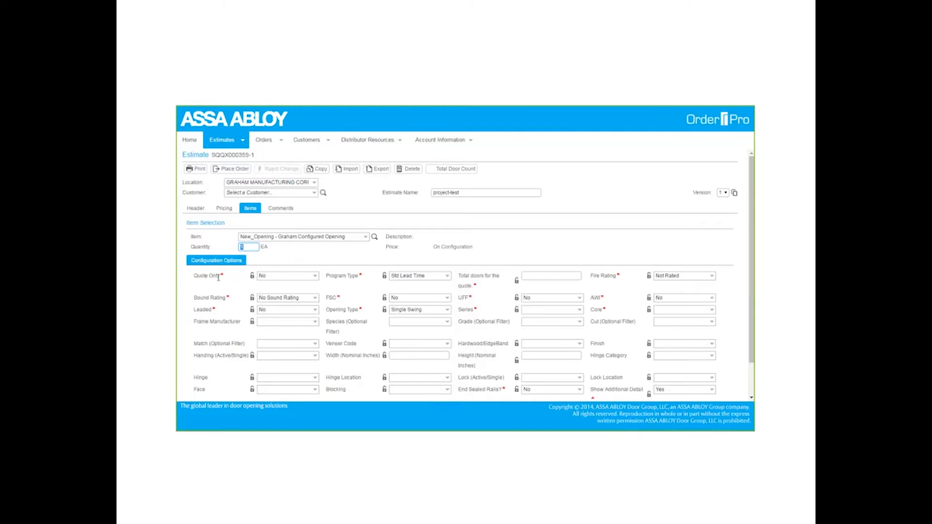
Set Quote Only to Yes and check the available program types, keeping Std Lead Time
left_click(315, 276)
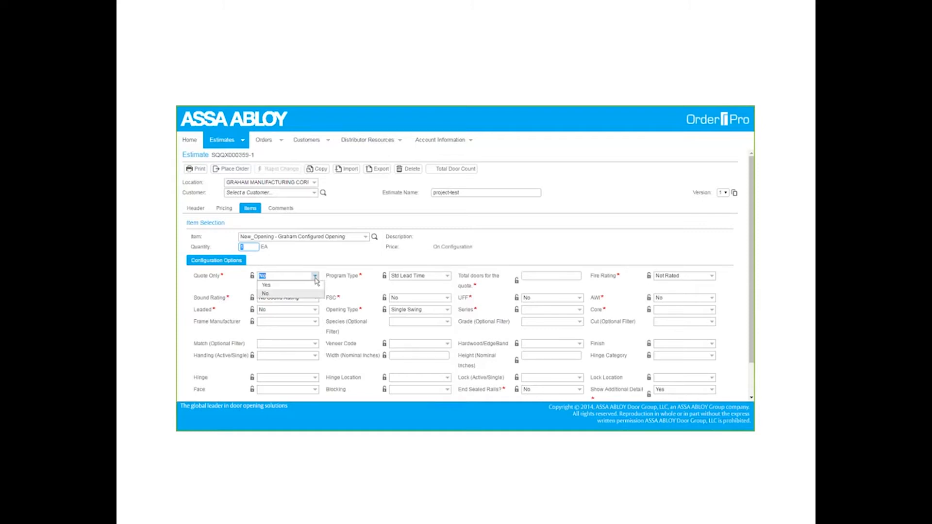
left_click(312, 285)
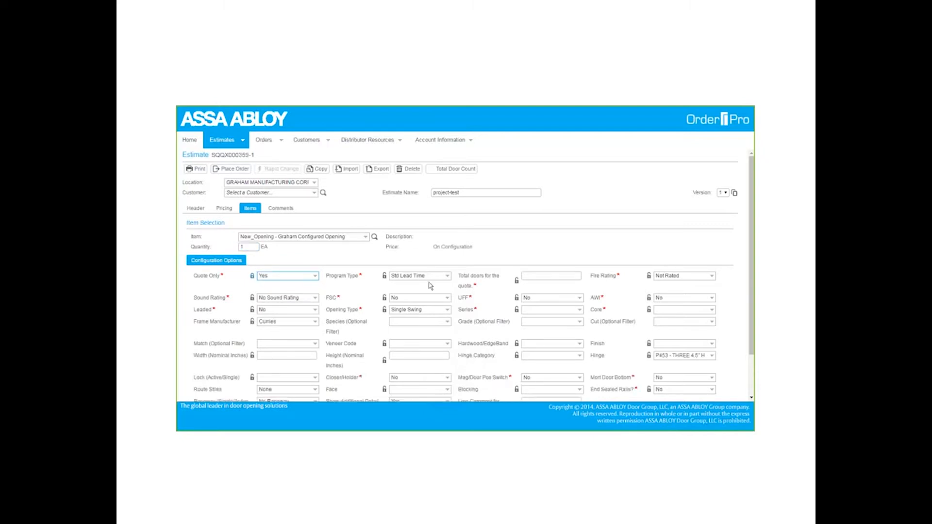
left_click(447, 276)
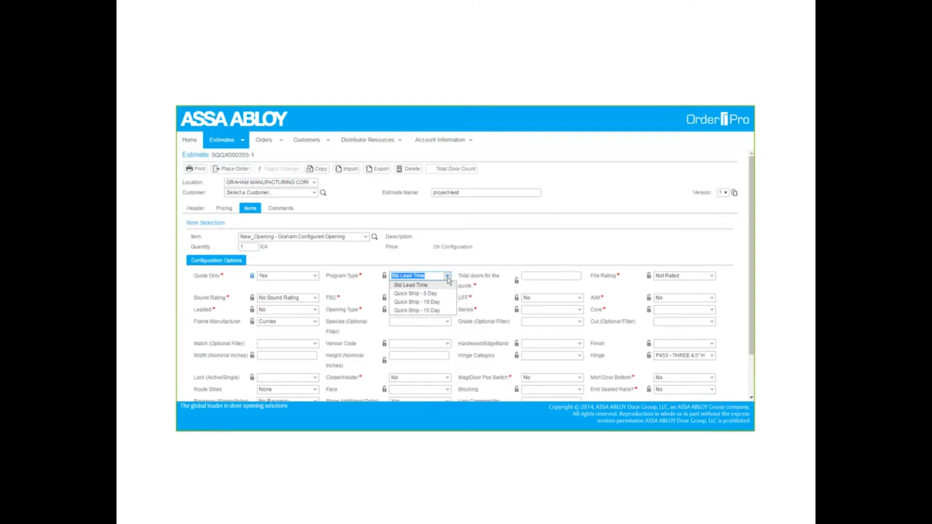
left_click(447, 277)
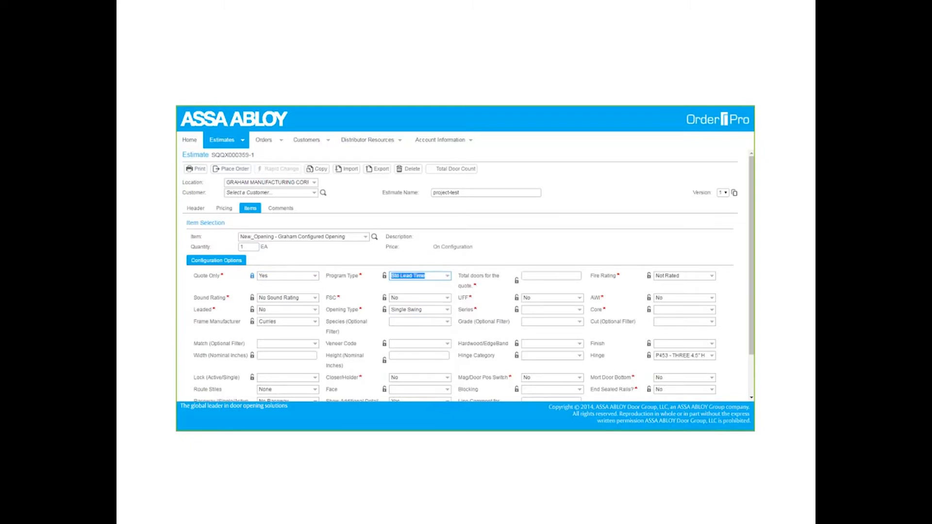
Set the total doors for the quote to 2, leaving the fire rating and sound rating at their defaults
left_click(541, 276)
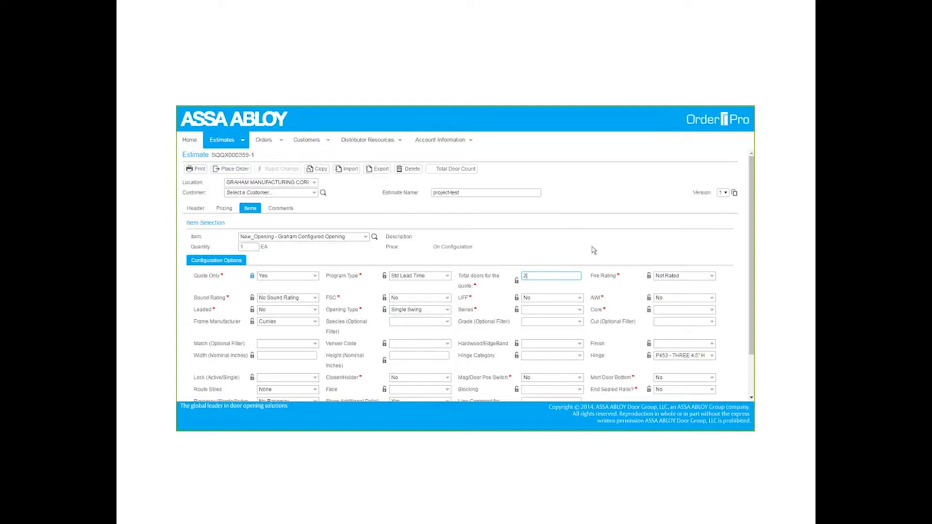
key("Tab")
key("Tab")
key("Tab")
key("Tab")
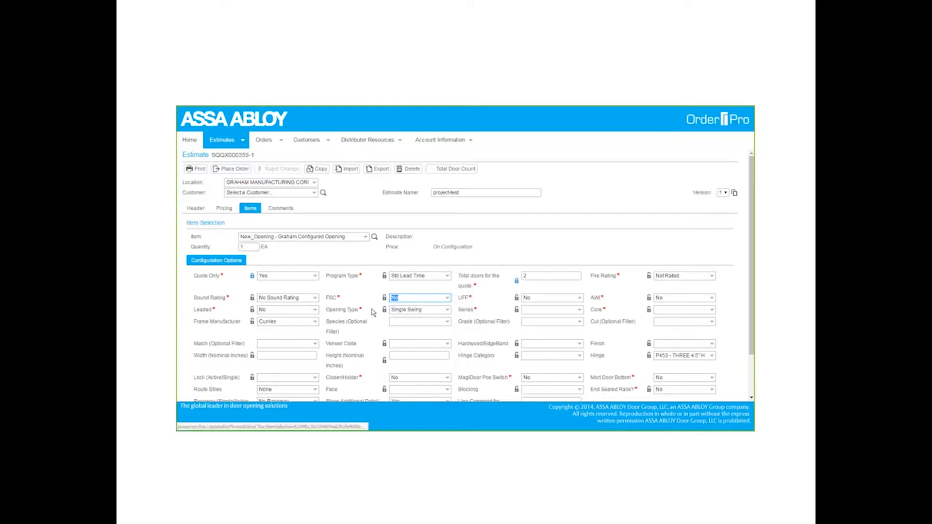
Review the opening types, keeping Single Swing, and set the series to GPD Graham Premium Door with a PC Particle Core
left_click(447, 311)
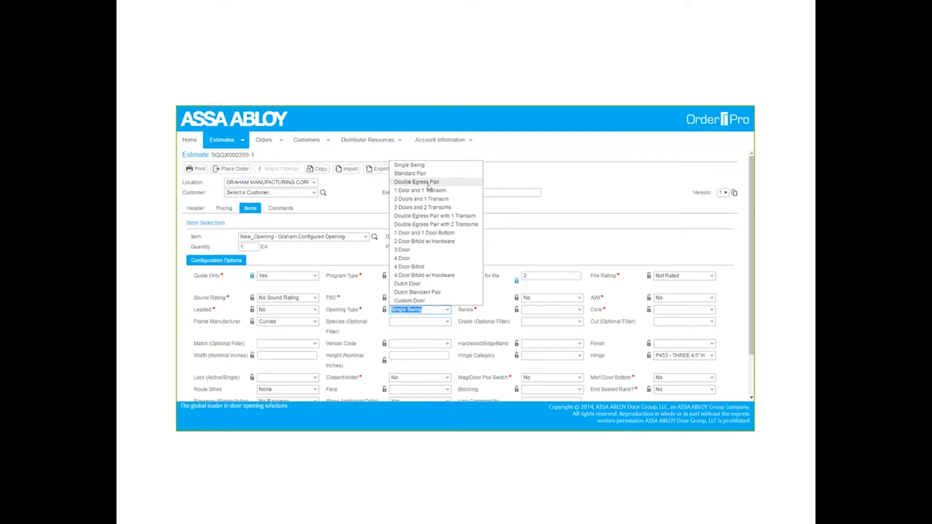
left_click(580, 311)
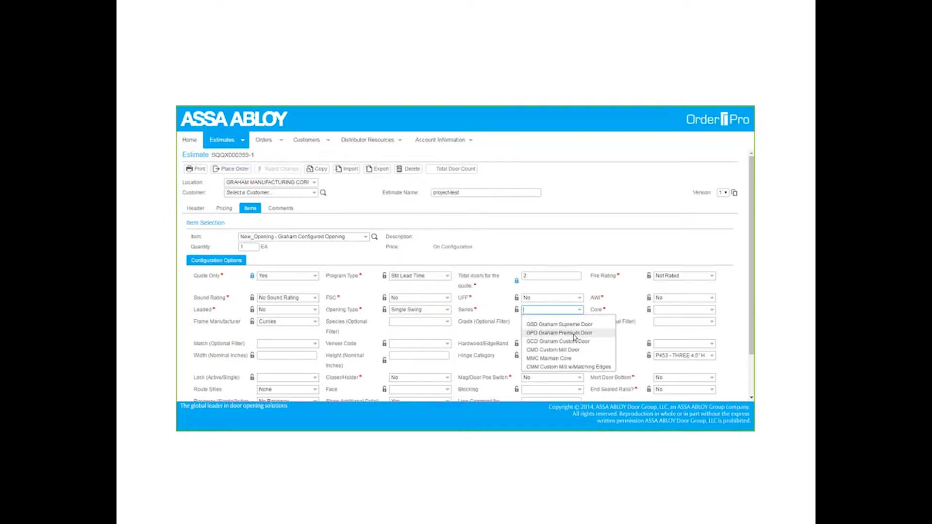
left_click(574, 334)
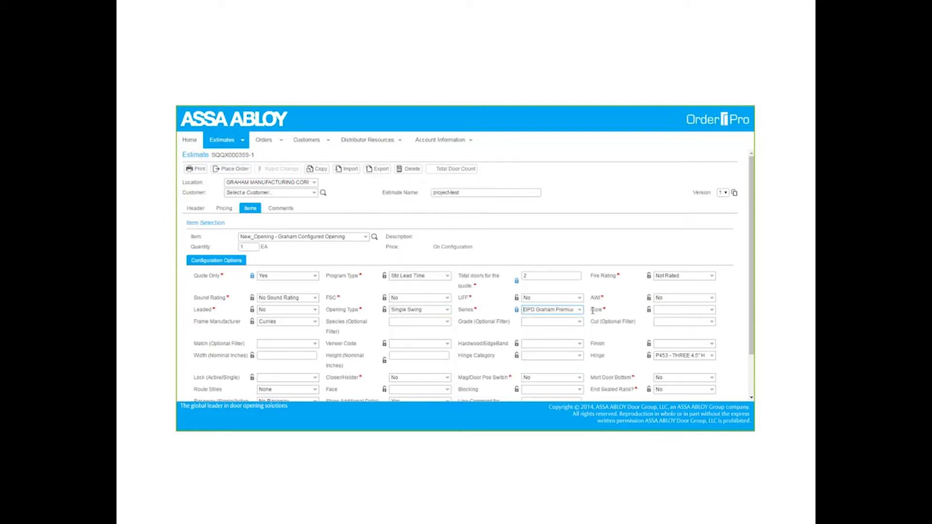
left_click(711, 310)
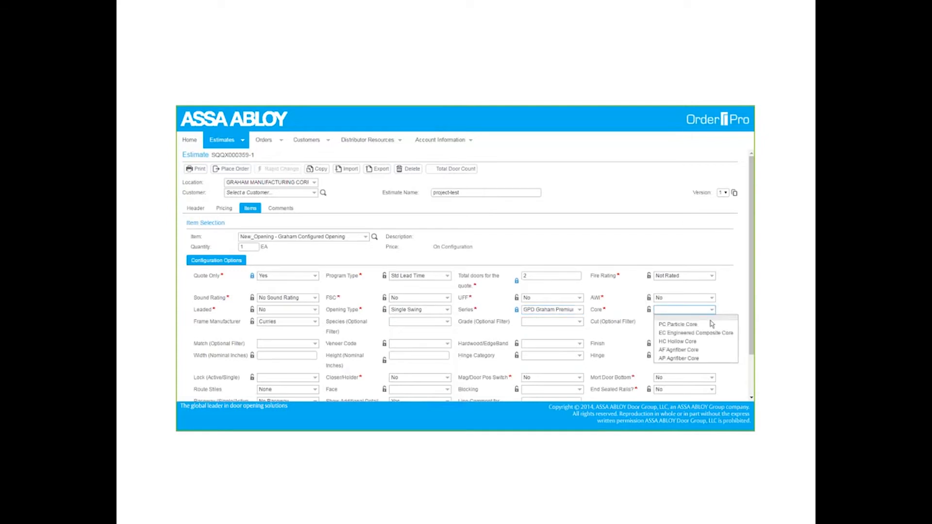
left_click(701, 325)
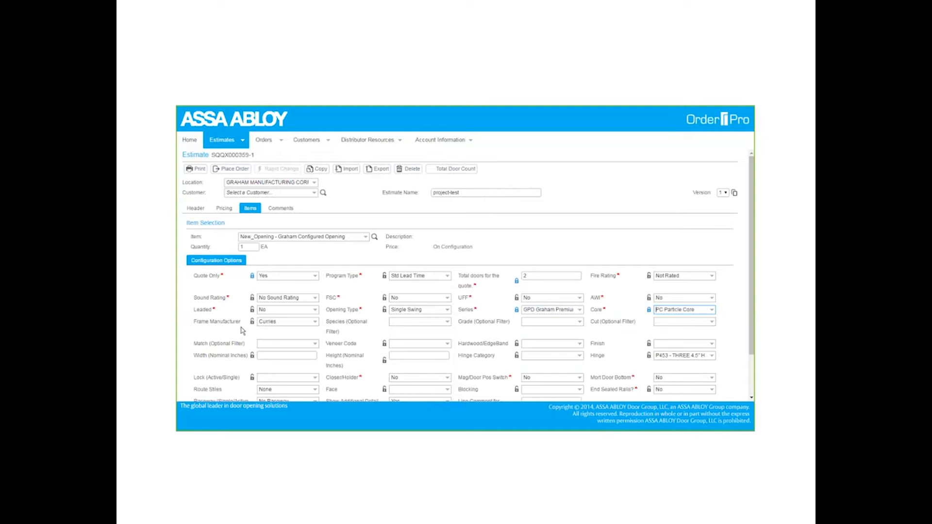
Review the frame manufacturers, keeping Curries, and set the species filter to Red Oak
left_click(314, 324)
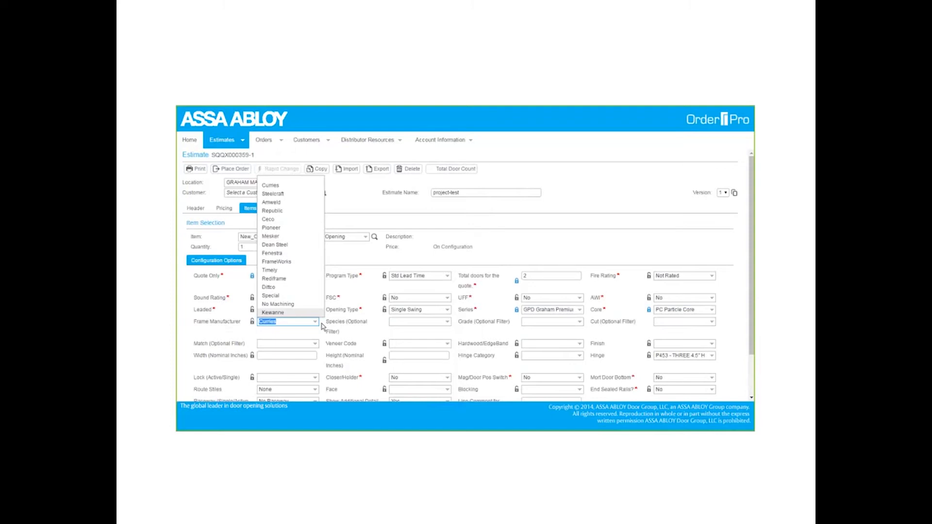
left_click(325, 325)
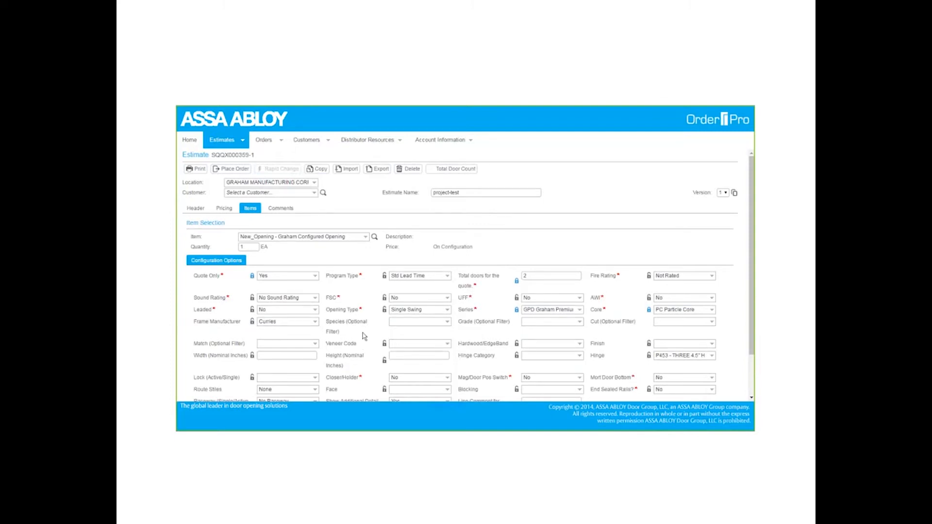
left_click(448, 322)
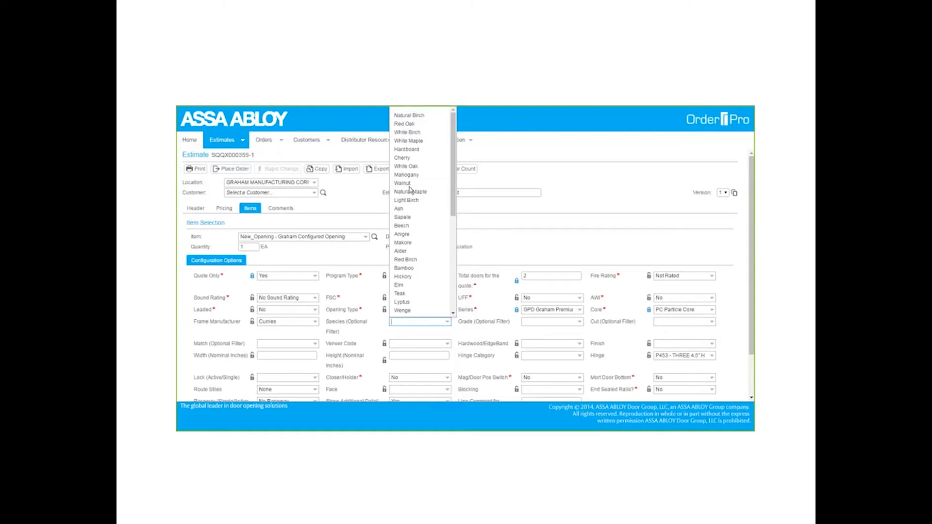
left_click(404, 124)
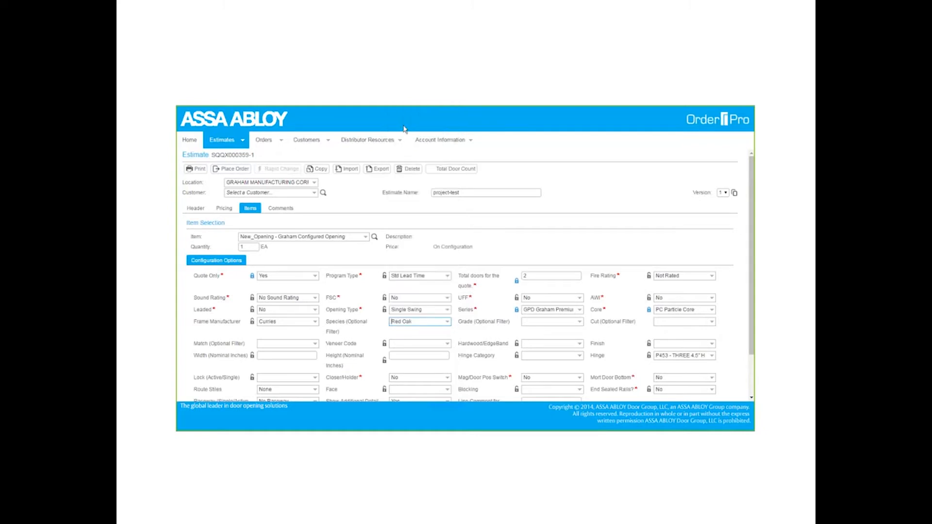
Filter the veneers by grade A, Plain Sliced cut and Book and Running match, and choose veneer code SRO OAK-RED-PL SL
left_click(579, 322)
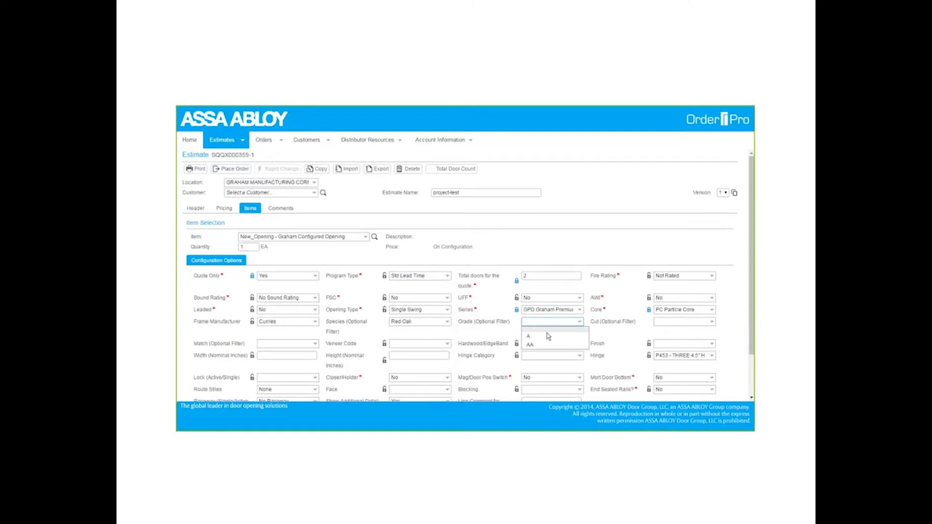
left_click(530, 336)
left_click(711, 322)
left_click(698, 336)
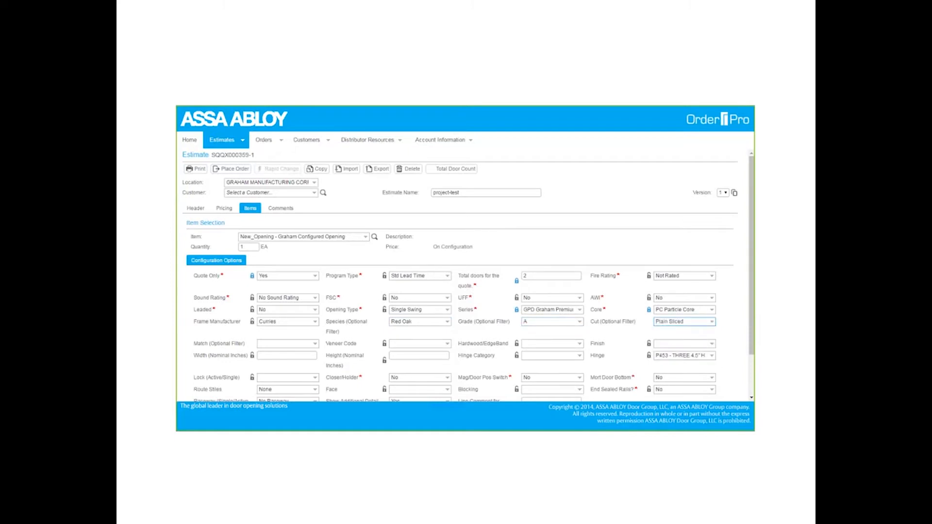
left_click(315, 345)
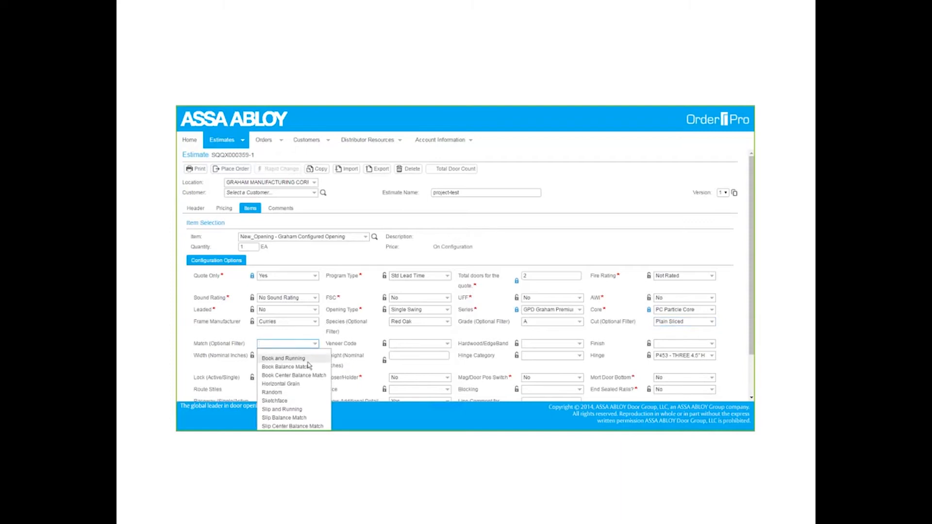
left_click(283, 358)
left_click(447, 343)
left_click(420, 358)
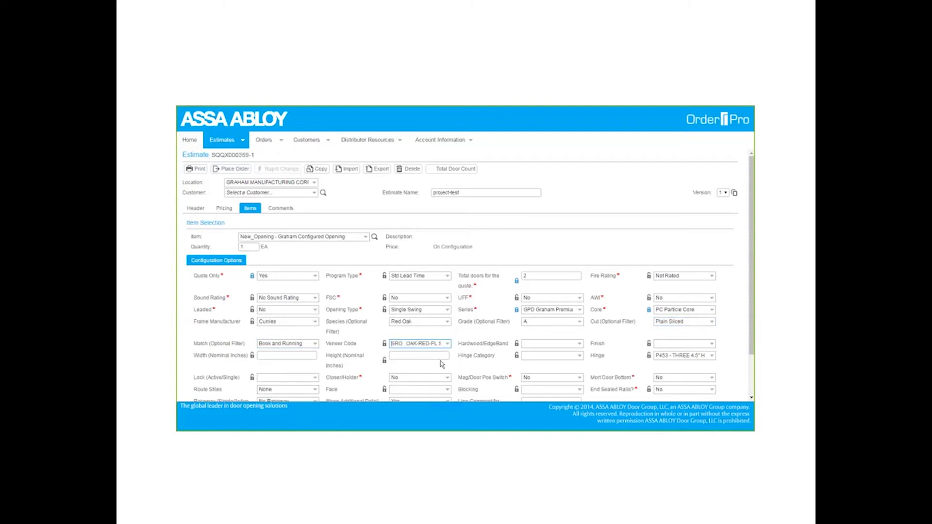
Try the AA grade filter and pick a veneer code from the refiltered choices
left_click(581, 322)
left_click(557, 345)
left_click(447, 345)
left_click(400, 355)
left_click(447, 344)
left_click(413, 357)
Return the grade filter to A and reselect veneer code SRO OAK-RED-PL SL
left_click(580, 321)
left_click(556, 336)
left_click(448, 345)
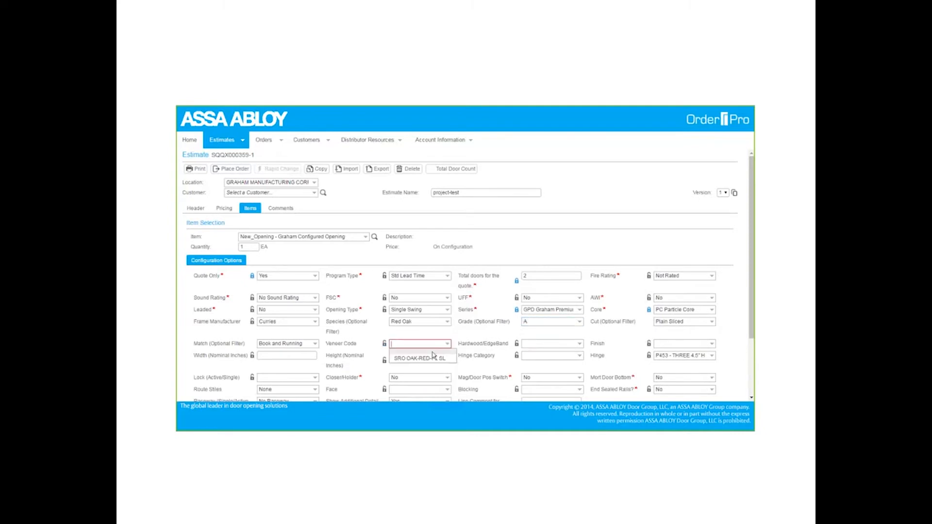
left_click(430, 354)
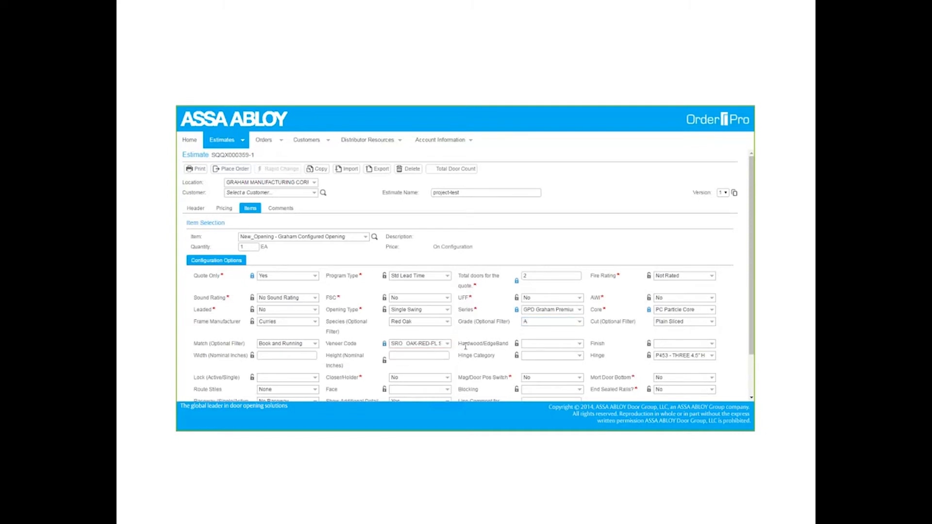
Set the edge band to Hardwood Edges and the finish to 100- Clear
left_click(579, 344)
left_click(529, 366)
left_click(682, 345)
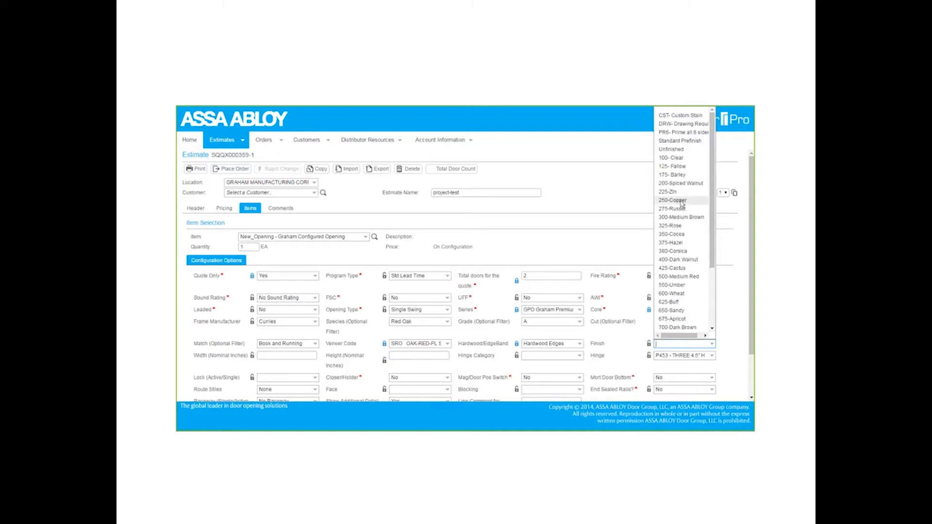
left_click(674, 158)
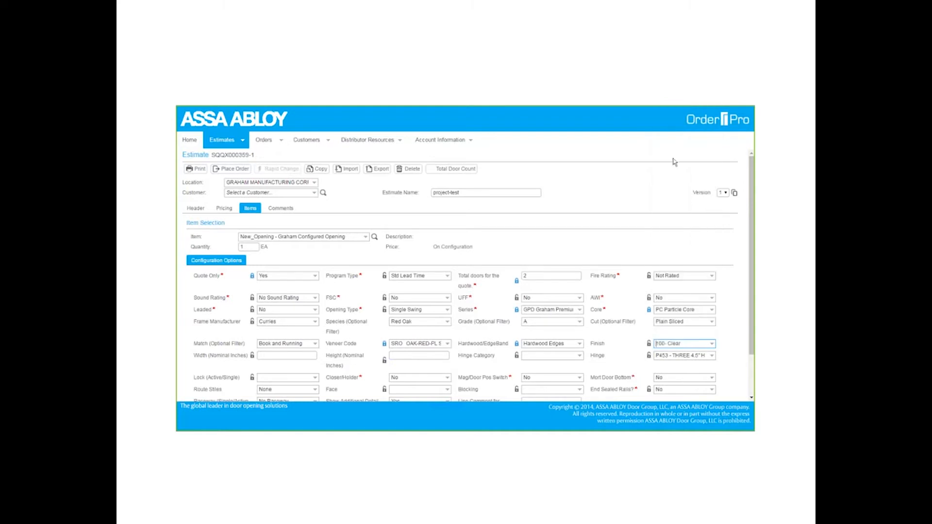
Set the door's nominal width to 36 inches and nominal height to 84 inches
left_click(286, 355)
type("36")
key("Tab")
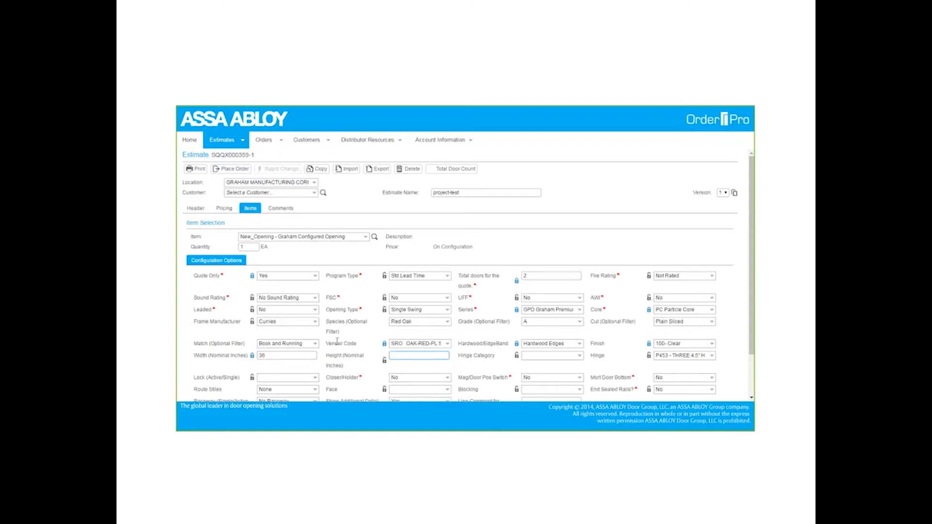
type("84")
key("Tab")
Try Pivots as the hinge category, and change it to Traditional Butt Hinges
left_click(580, 356)
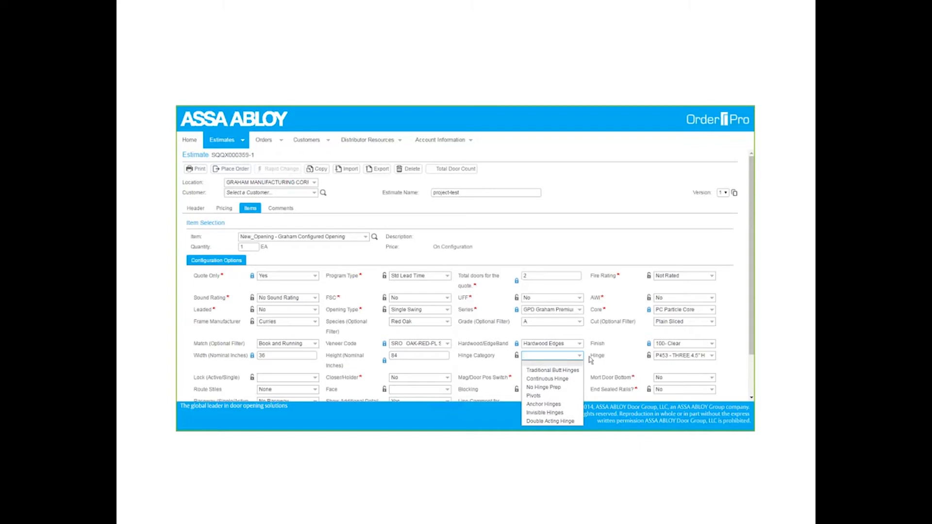
left_click(534, 396)
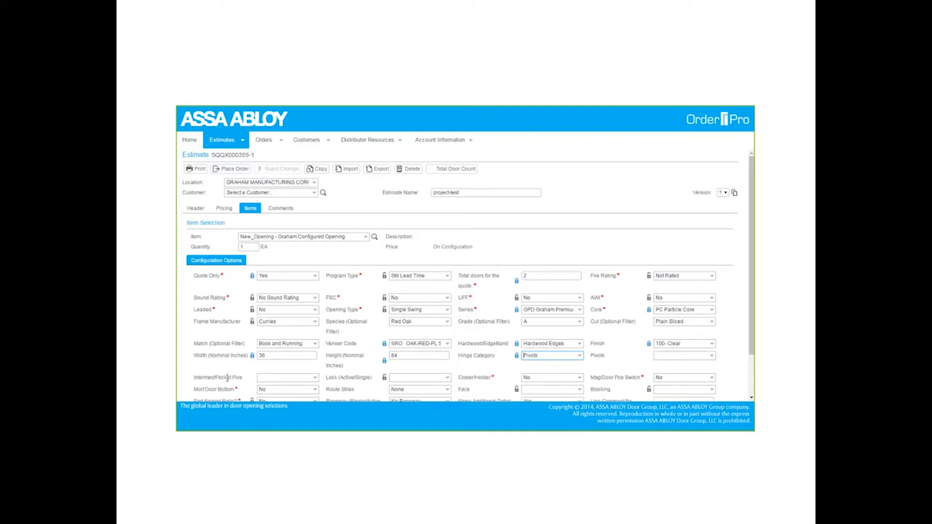
left_click(579, 356)
left_click(571, 372)
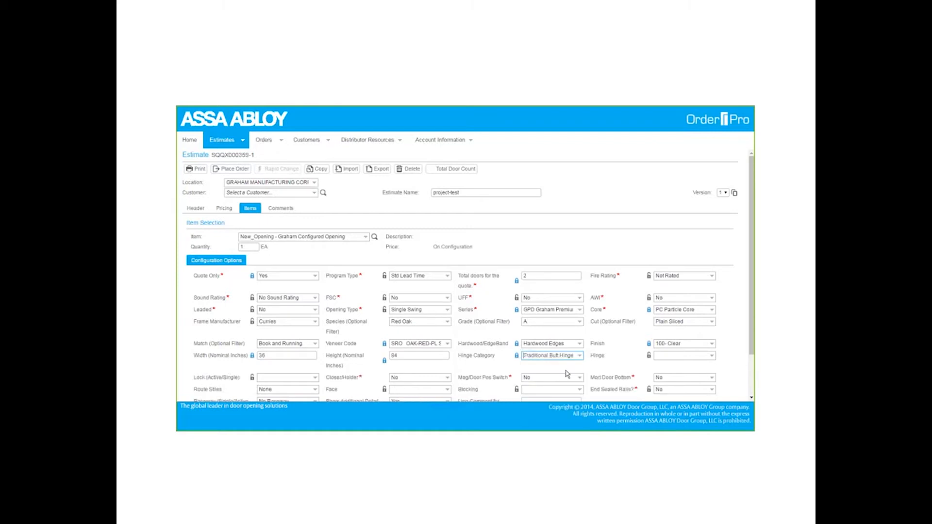
Set the door's hinge to P453 - THREE 4.5" HINGES W/PILOT HOLE
left_click(670, 356)
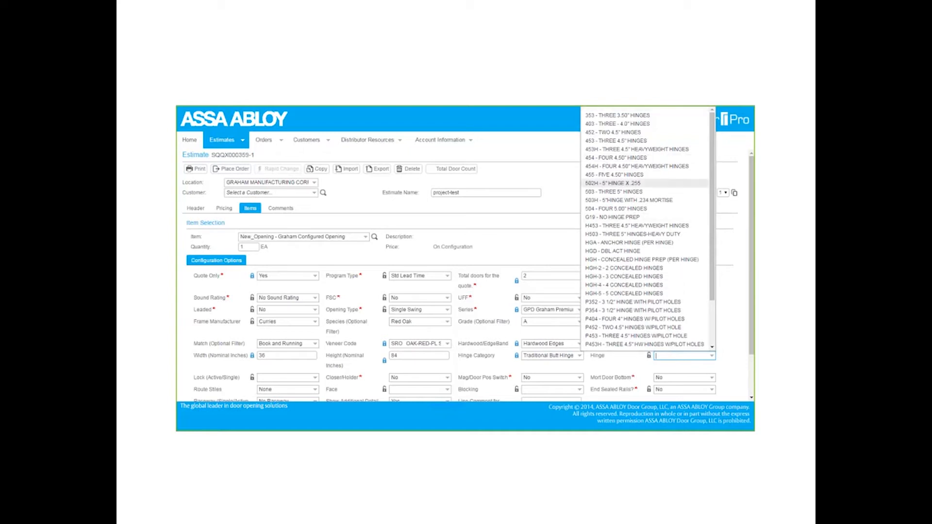
scroll(661, 211, "down", 3)
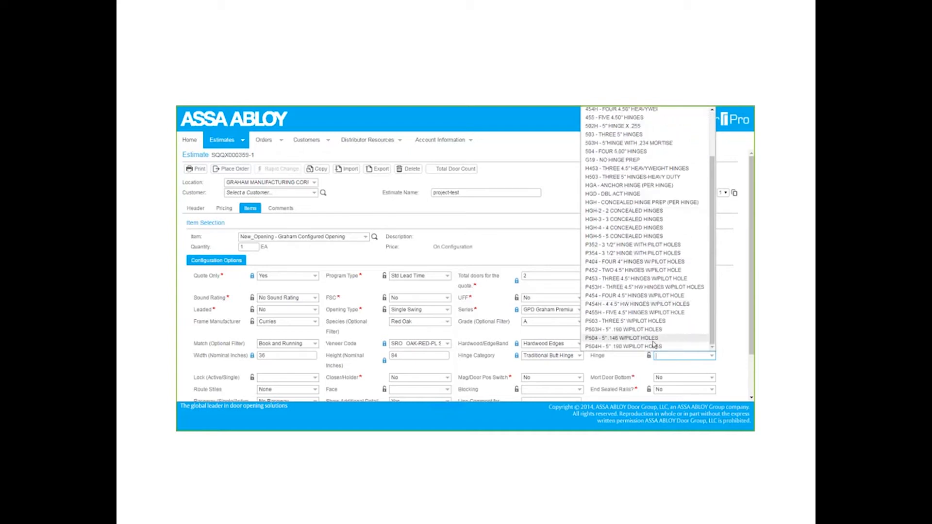
scroll(653, 342, "up", 3)
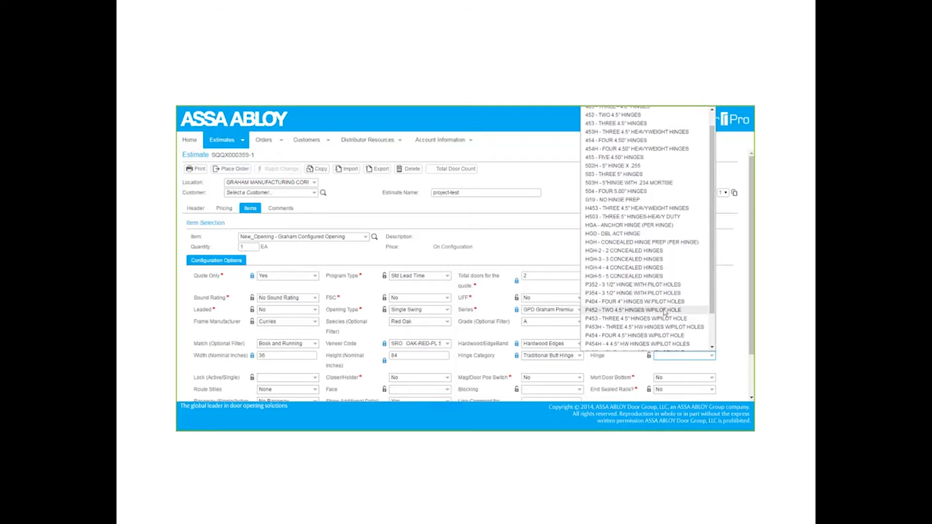
left_click(639, 321)
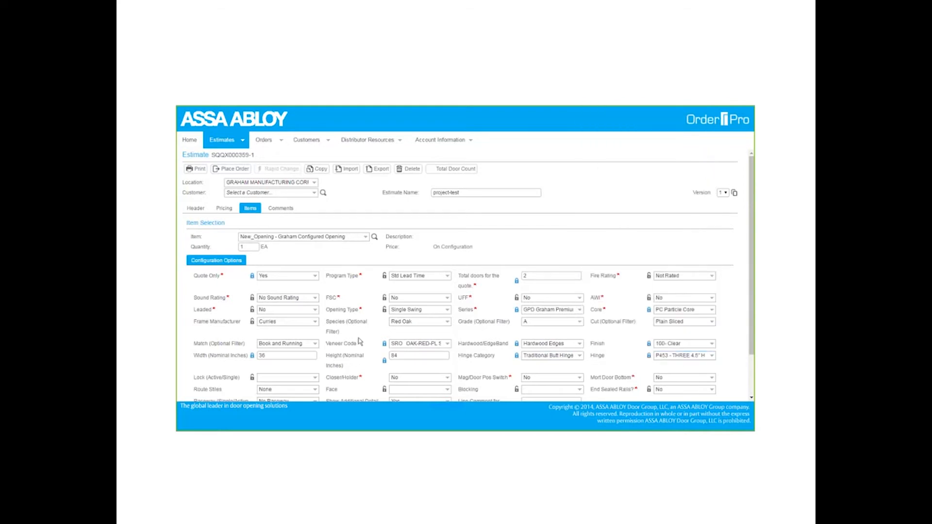
Set the active door's lock to G2A - CYLINDRICAL LOCK (GOV'T 161 WITH 2-3/4" BACKSET W/ALIGNER HOLES)
scroll(360, 341, "down", 1)
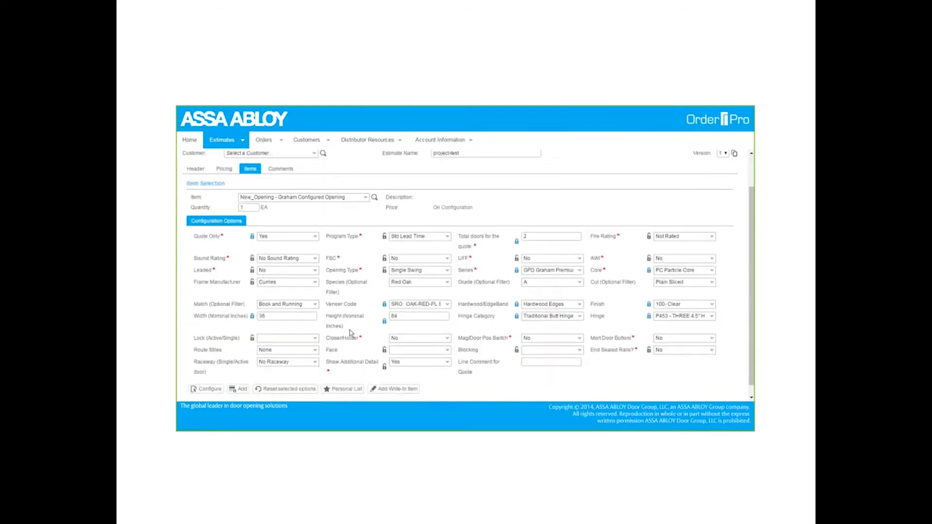
left_click(315, 339)
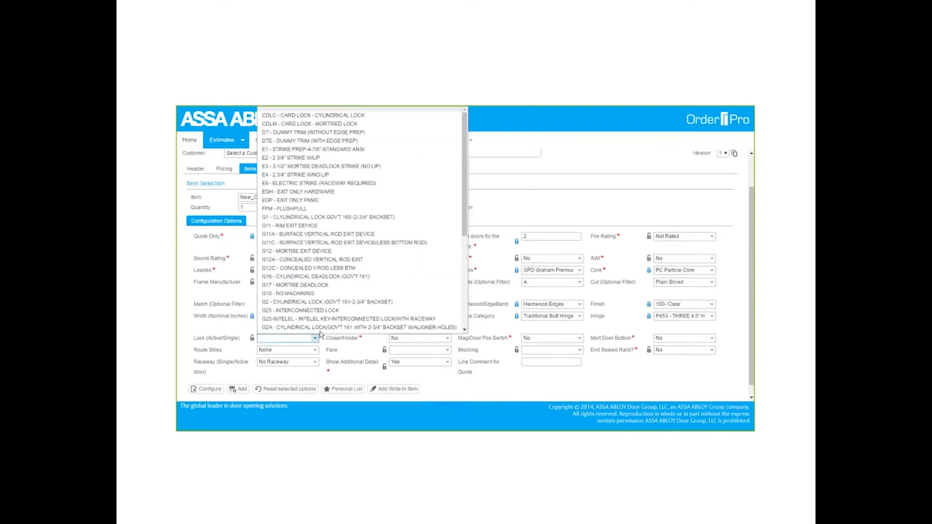
scroll(350, 219, "down", 6)
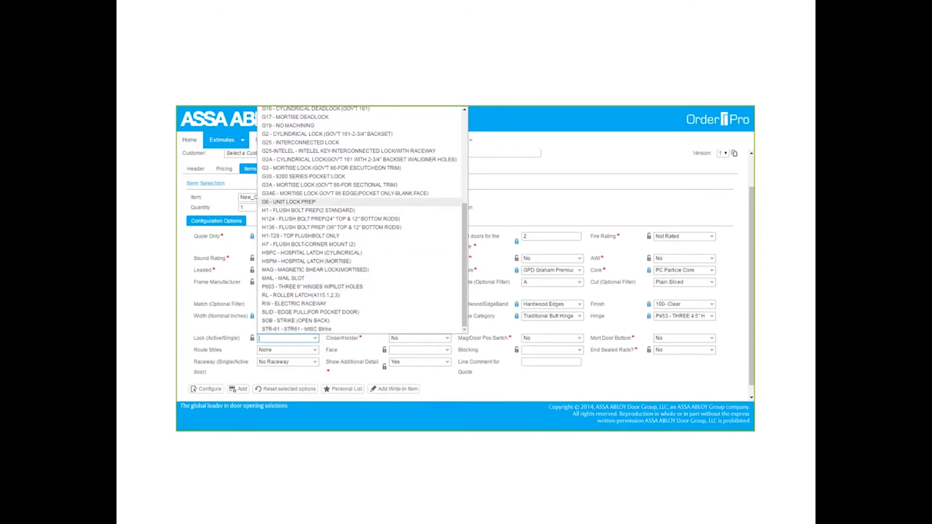
type("G2A - CYLINDRICAL")
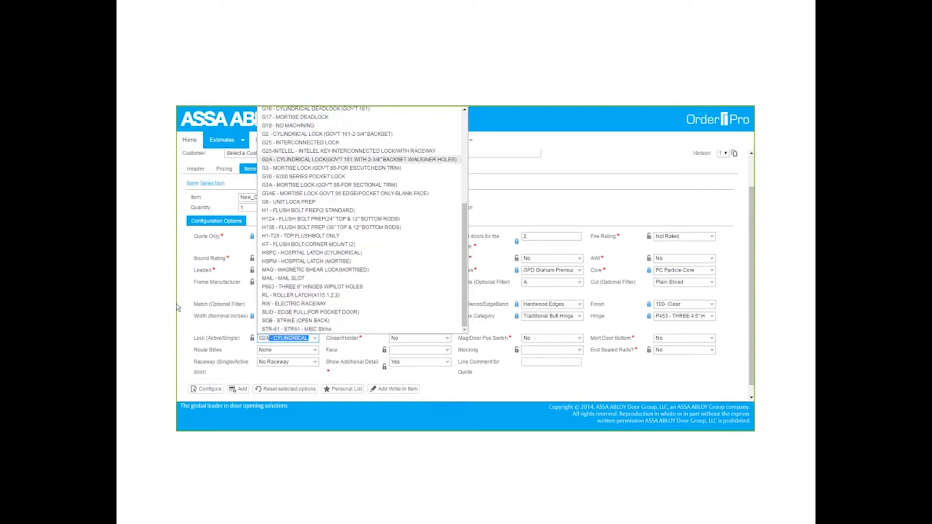
key("Tab")
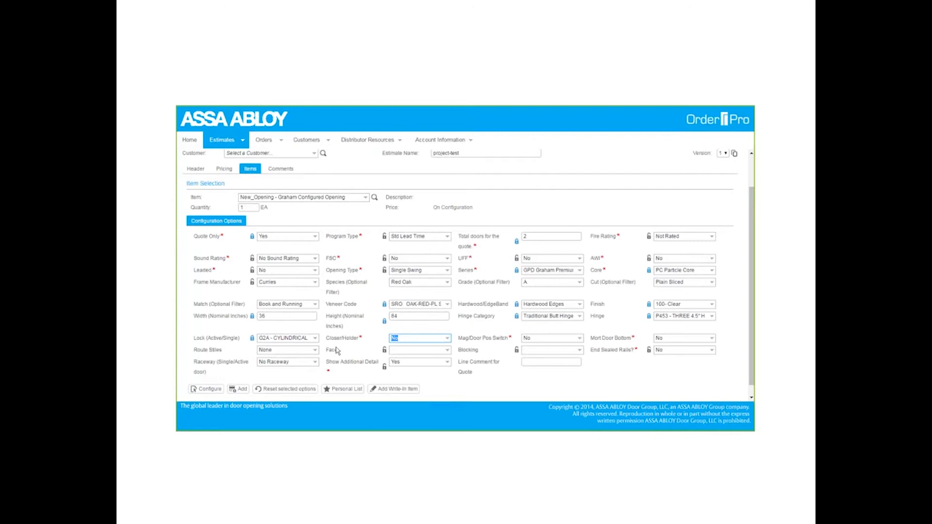
Set the door's face option to F Flush
left_click(447, 351)
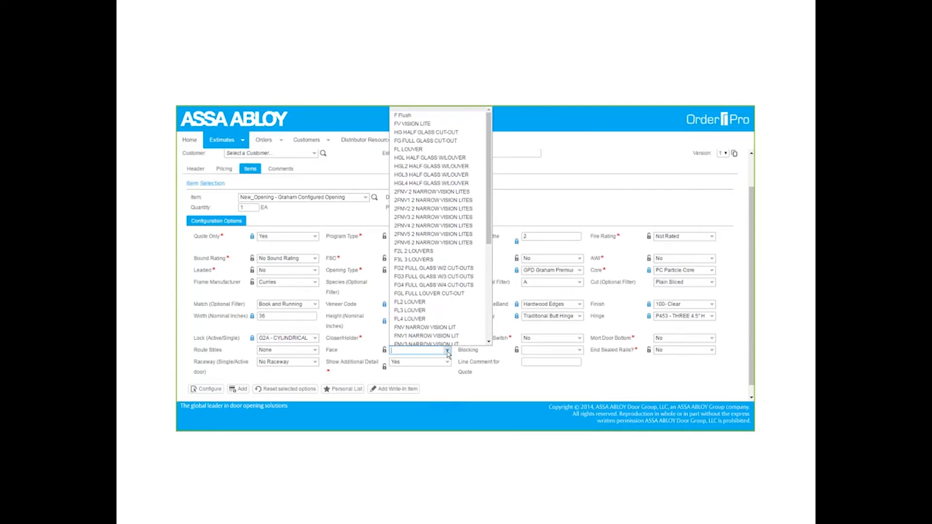
type("F Flush")
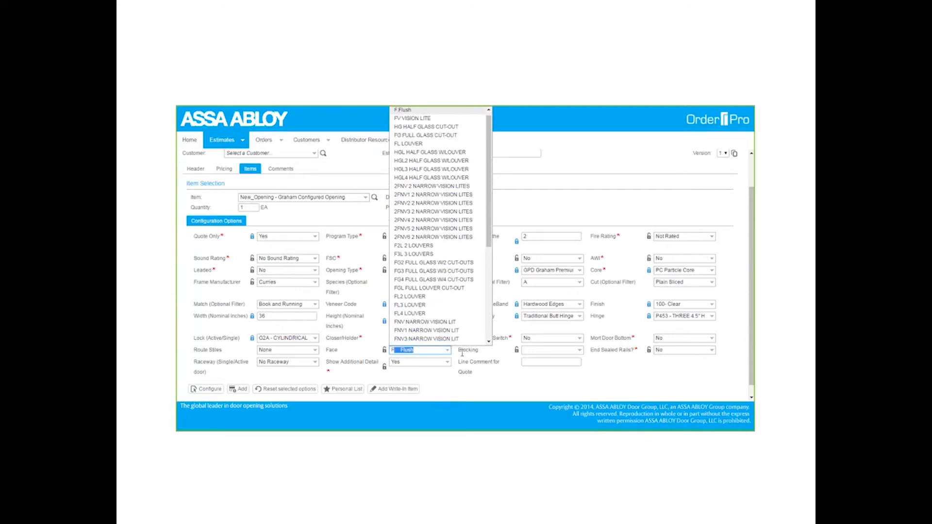
key("Tab")
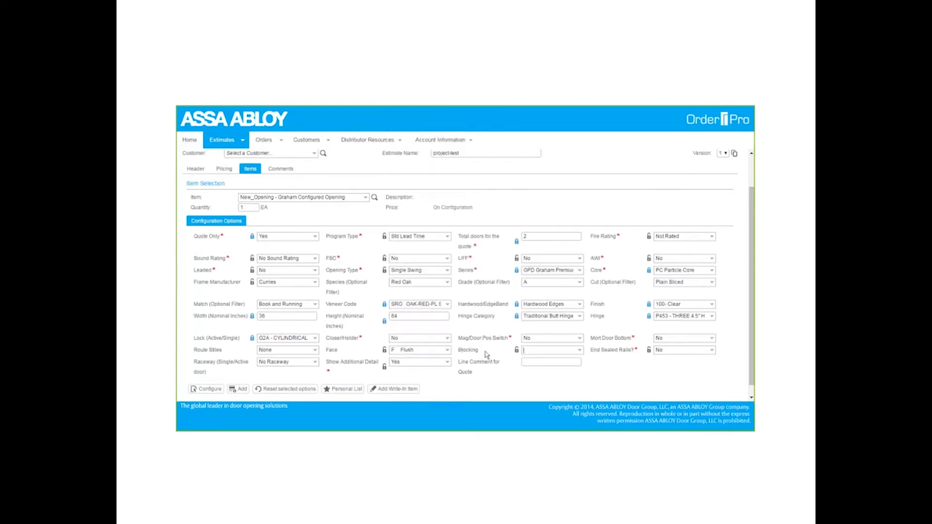
Add the flush door opening to the estimate with the remaining options at their defaults, and review its estimate line
key("Tab")
key("Tab")
key("Tab")
key("Tab")
key("Tab")
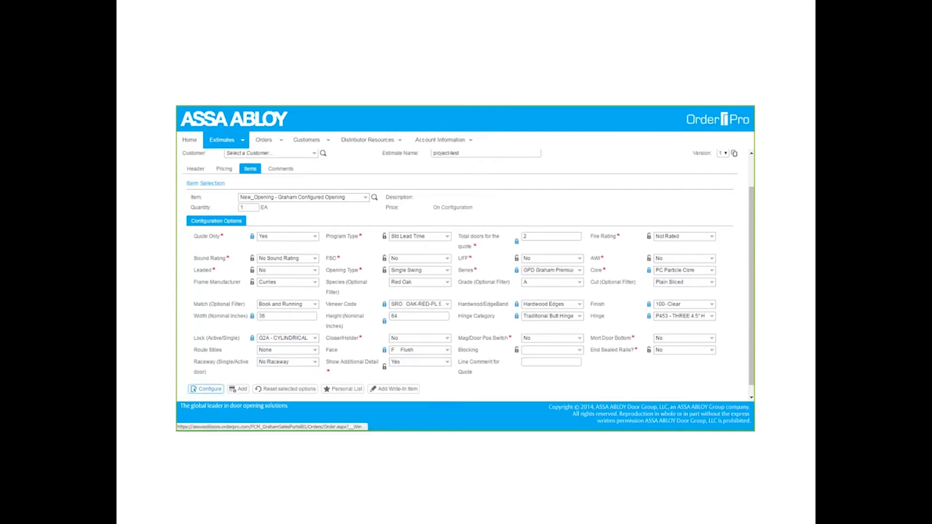
left_click(245, 387)
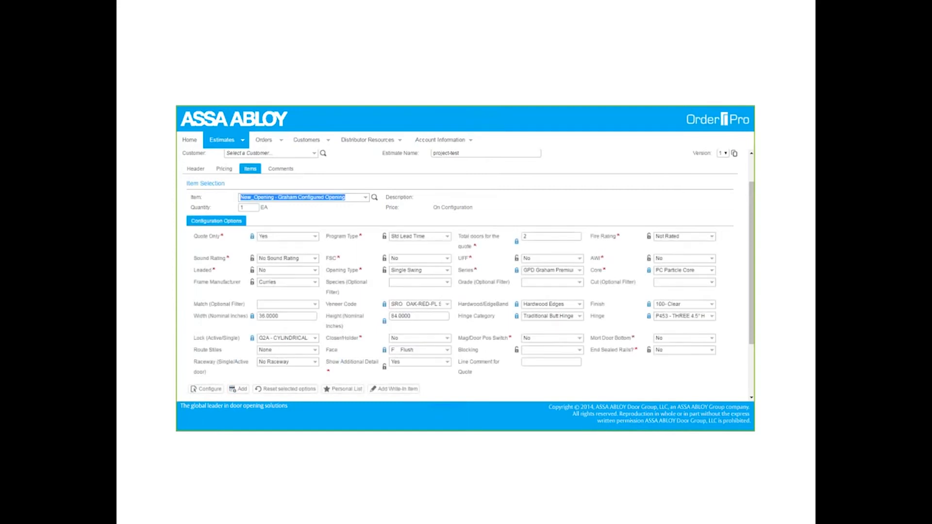
scroll(460, 310, "down", 1)
scroll(460, 310, "down", 3)
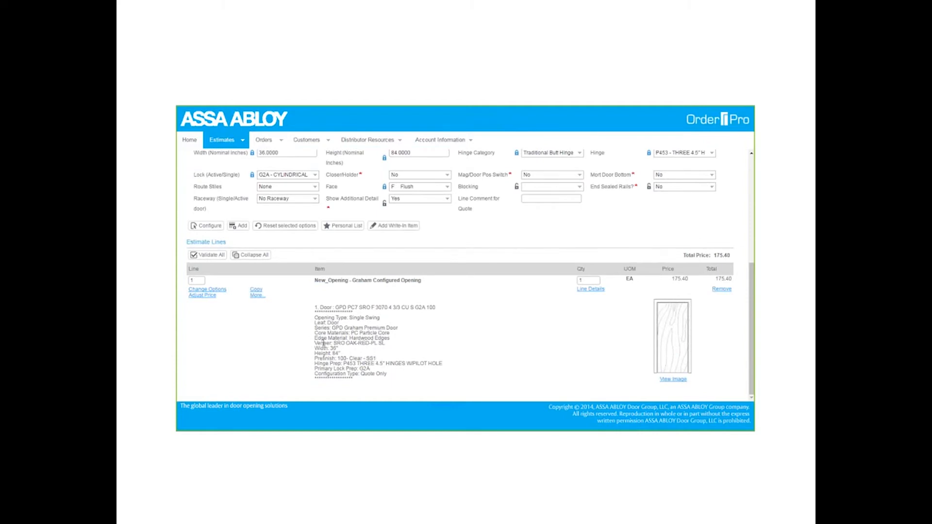
Change the door's face to FNV NARROW VISION LIT and set its moulding to M6G Flush Moulding
scroll(324, 343, "up", 3)
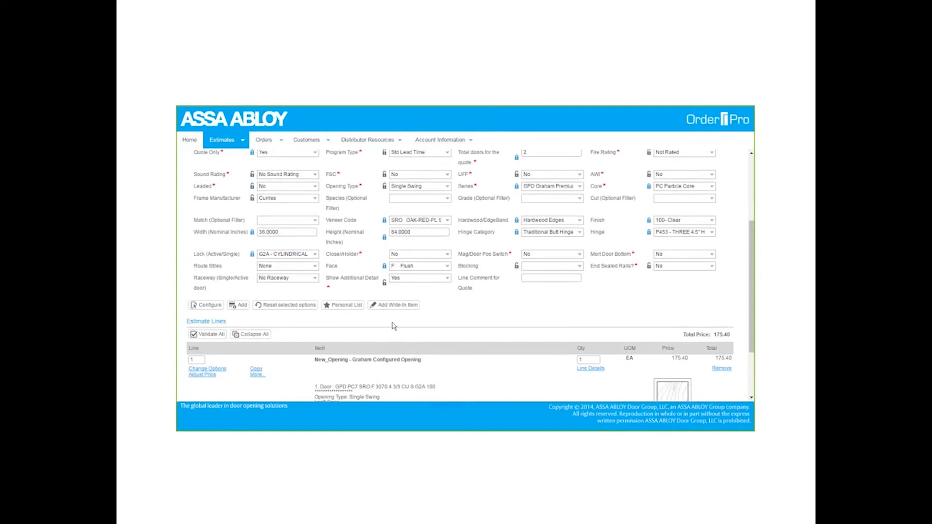
scroll(427, 321, "up", 2)
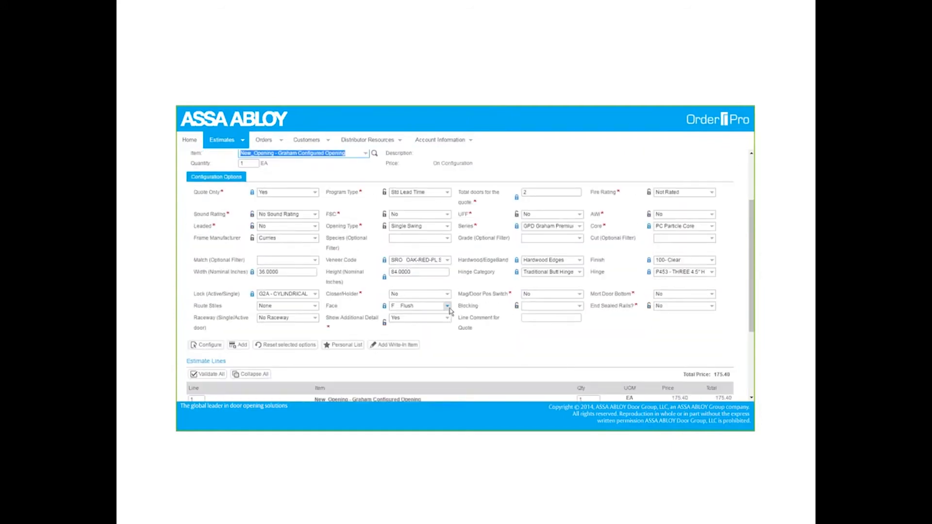
left_click(447, 306)
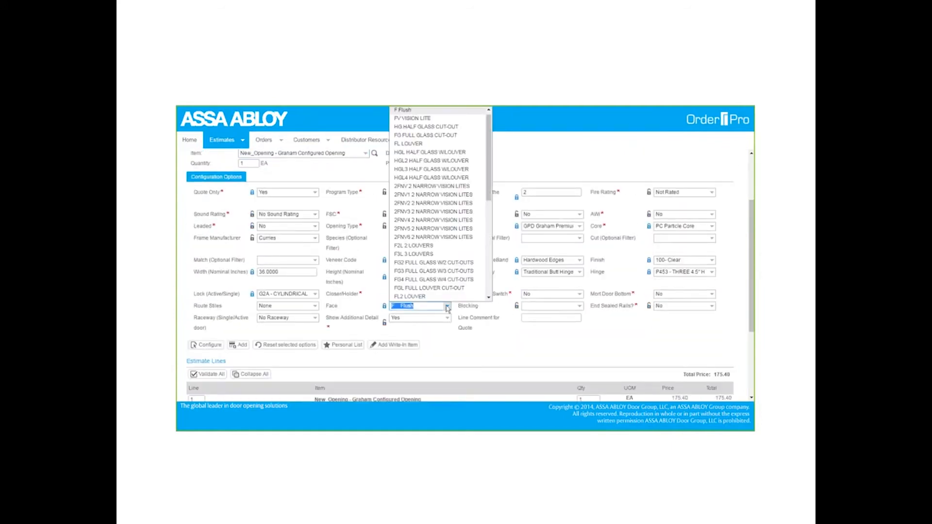
type("Fnv")
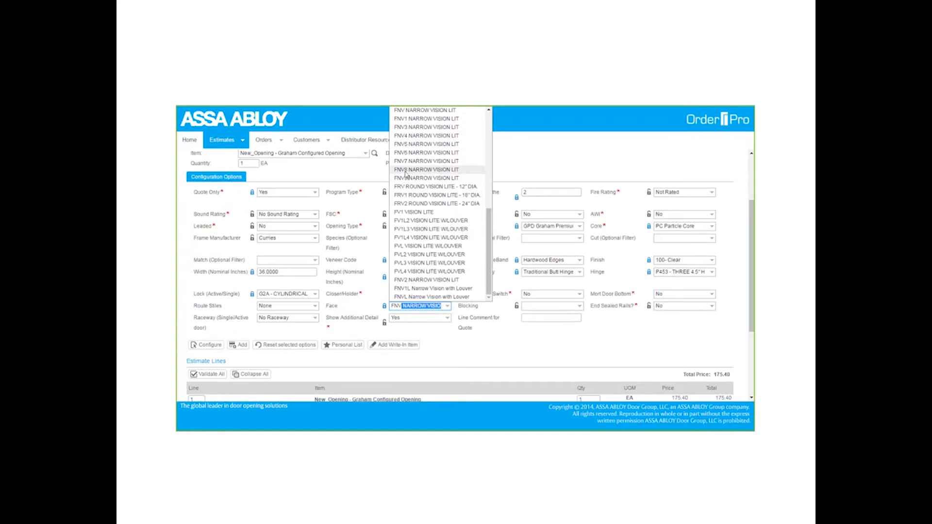
left_click(403, 111)
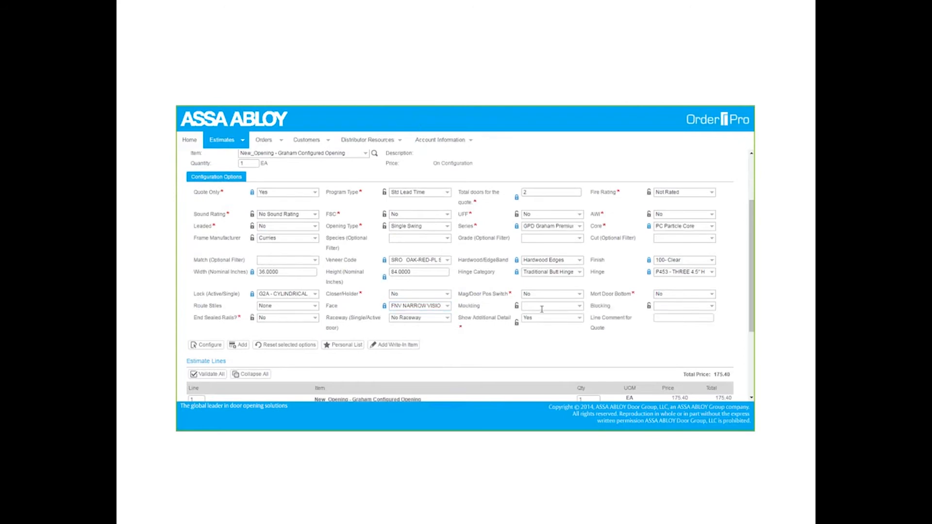
left_click(581, 307)
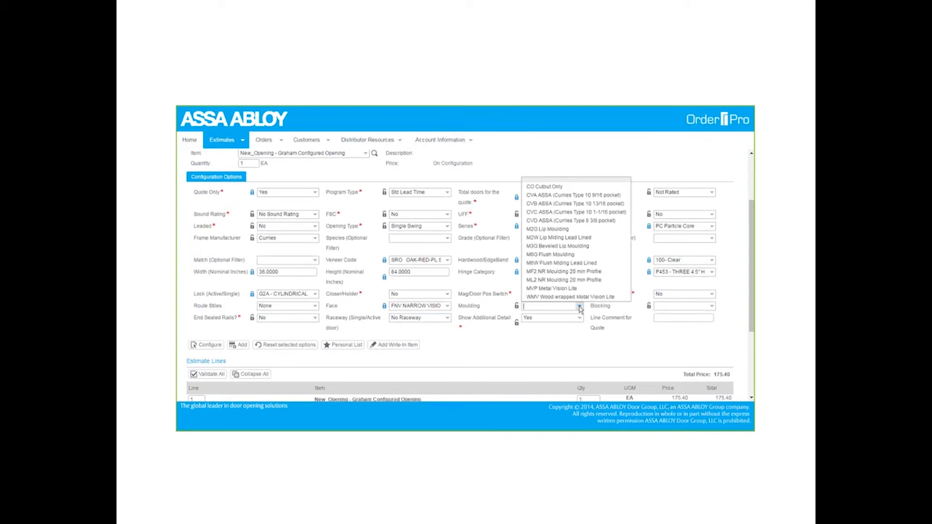
left_click(554, 255)
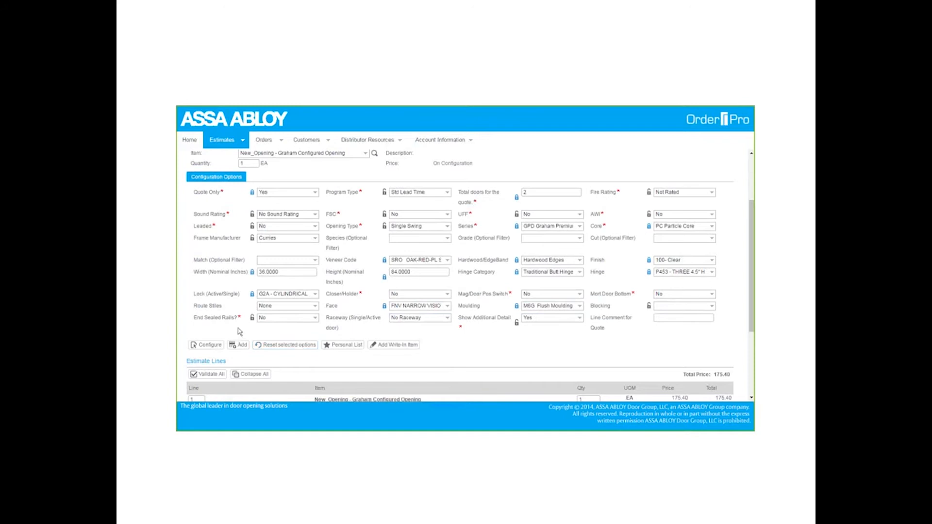
Add the narrow vision lite opening to the estimate as a second line
left_click(240, 345)
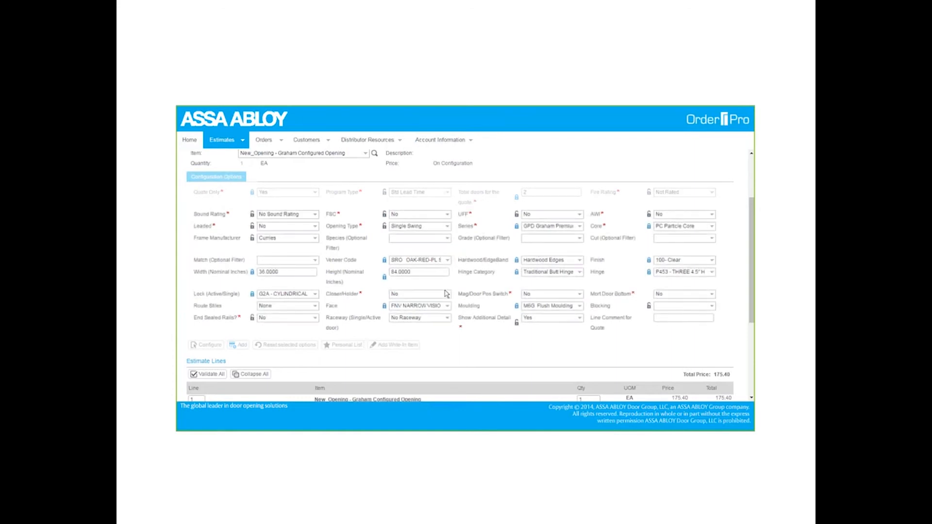
scroll(453, 297, "down", 3)
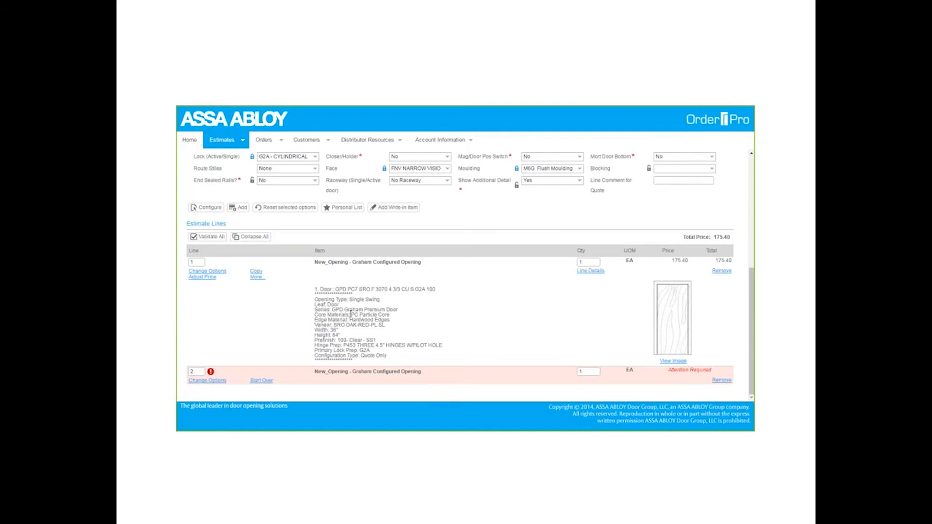
scroll(351, 314, "up", 2)
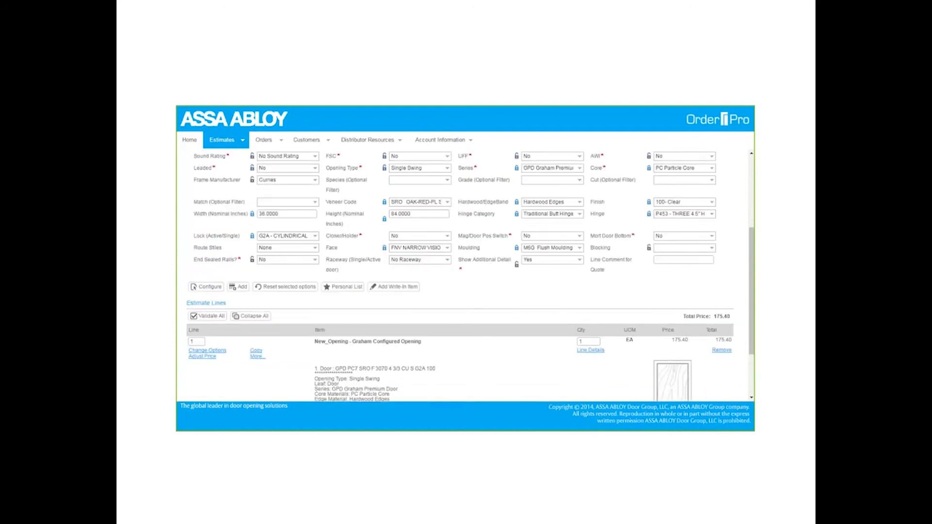
left_click(206, 287)
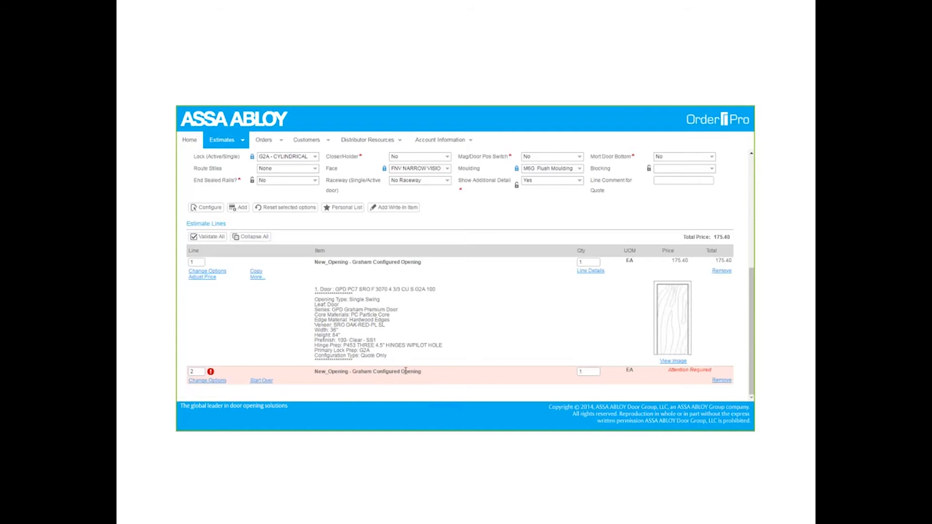
Open the options of estimate line 2 and review its ratings, certifications, opening, leaf and size settings
left_click(212, 381)
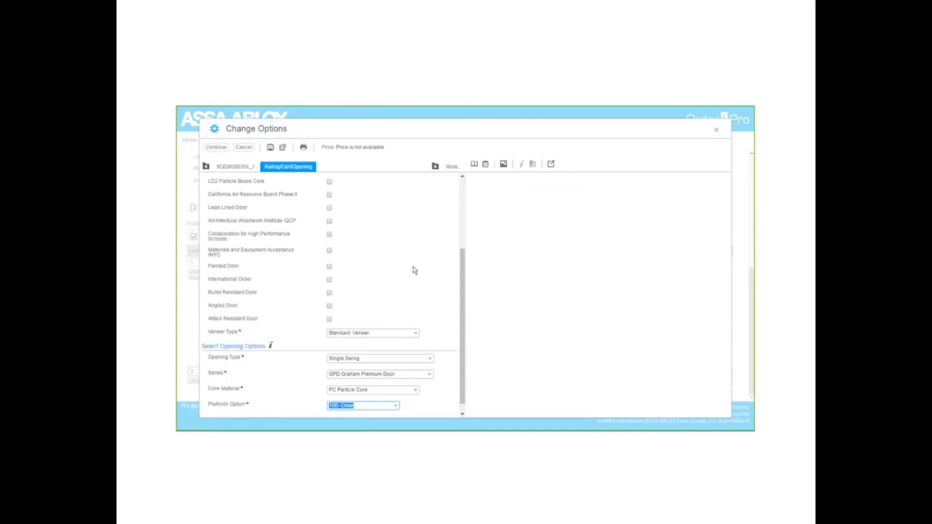
scroll(416, 275, "up", 3)
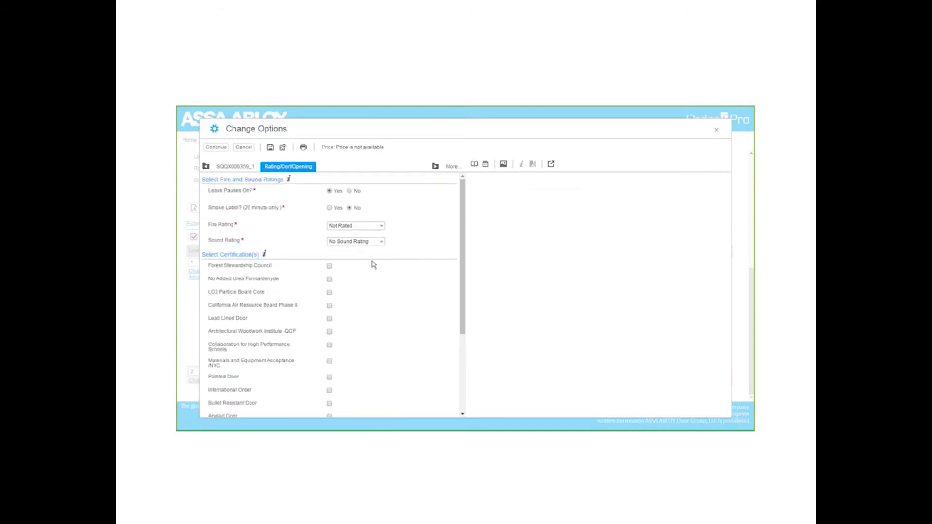
scroll(385, 291, "down", 3)
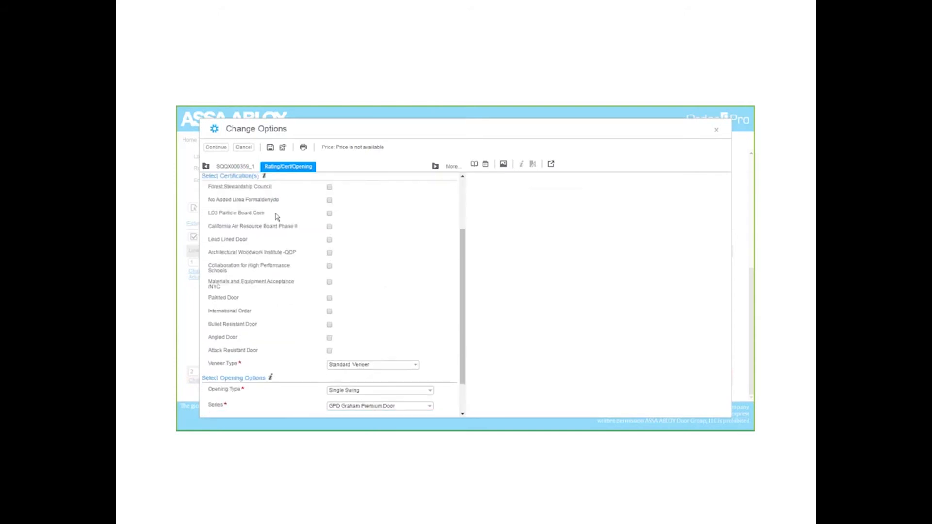
scroll(430, 314, "down", 2)
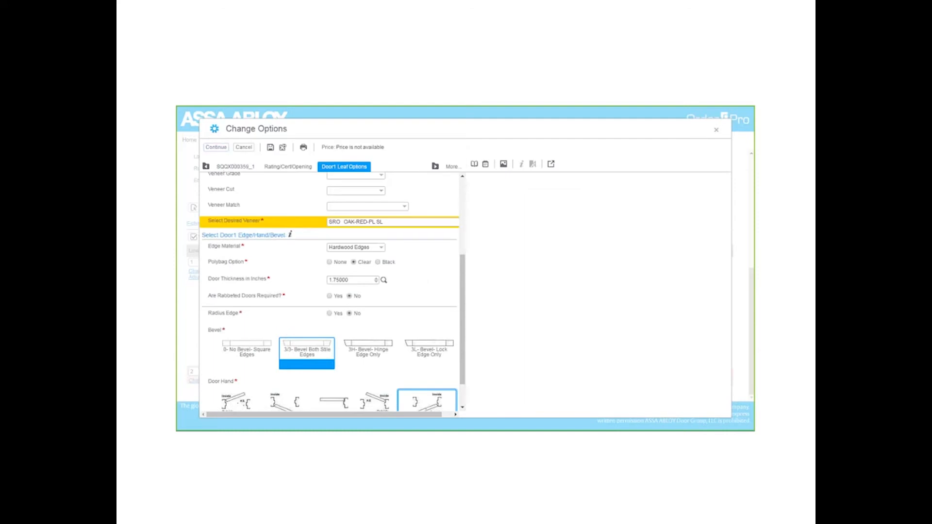
scroll(423, 260, "down", 2)
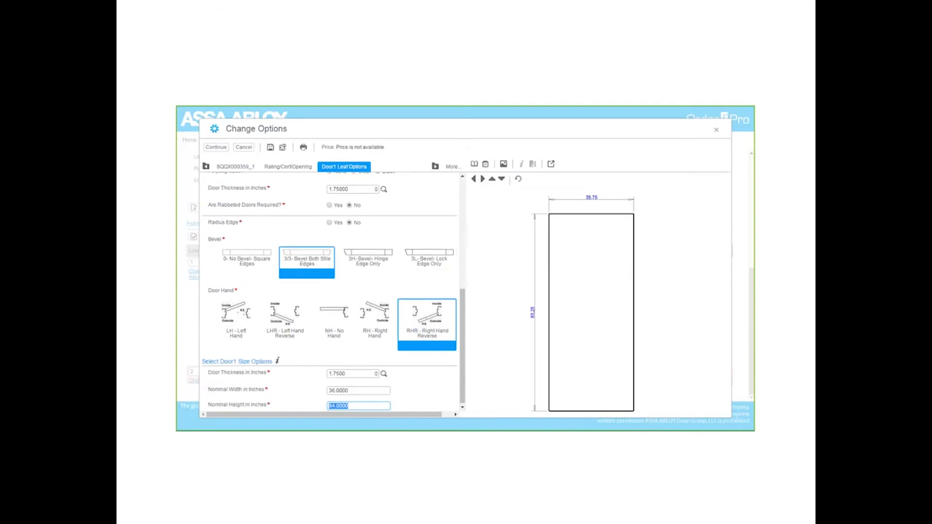
Accept the preset size, P453 hinge prep and G2A primary lock prep for line 2, proceeding to the additional preps
left_click(415, 391)
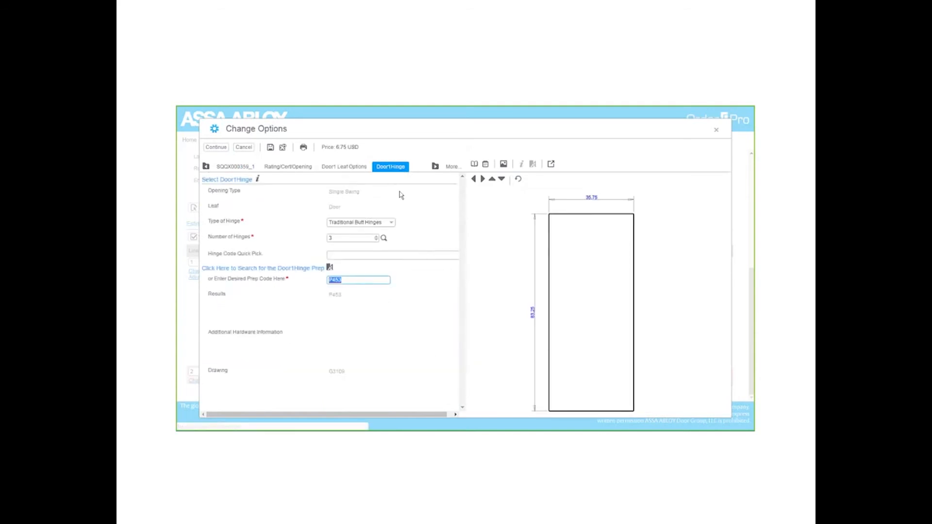
left_click(415, 292)
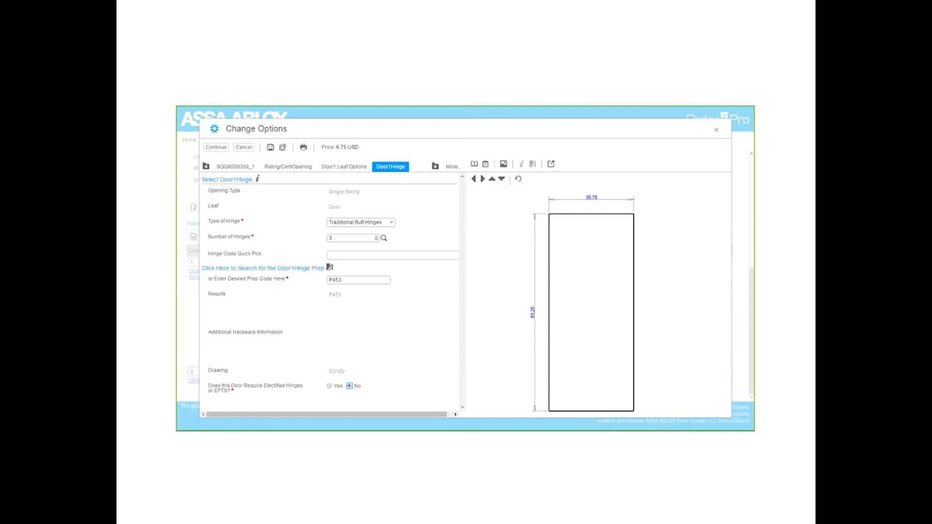
left_click(432, 342)
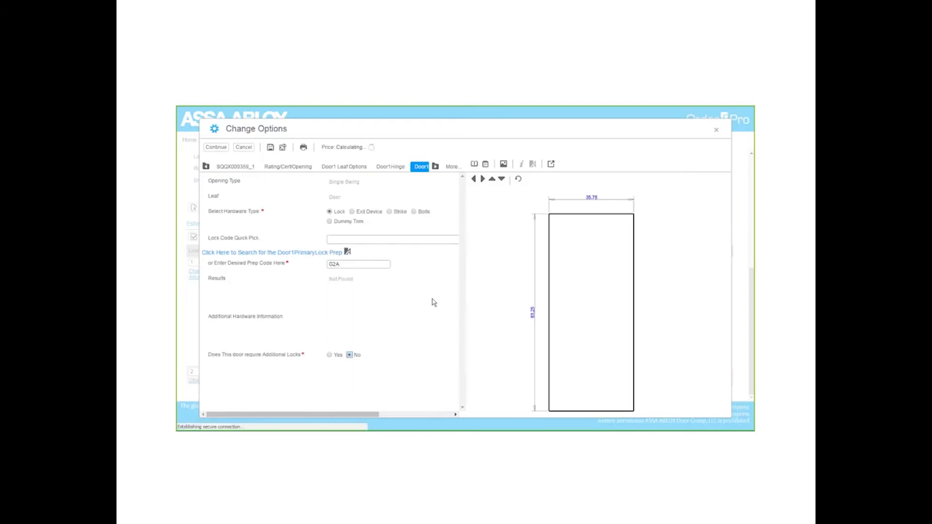
left_click(441, 315)
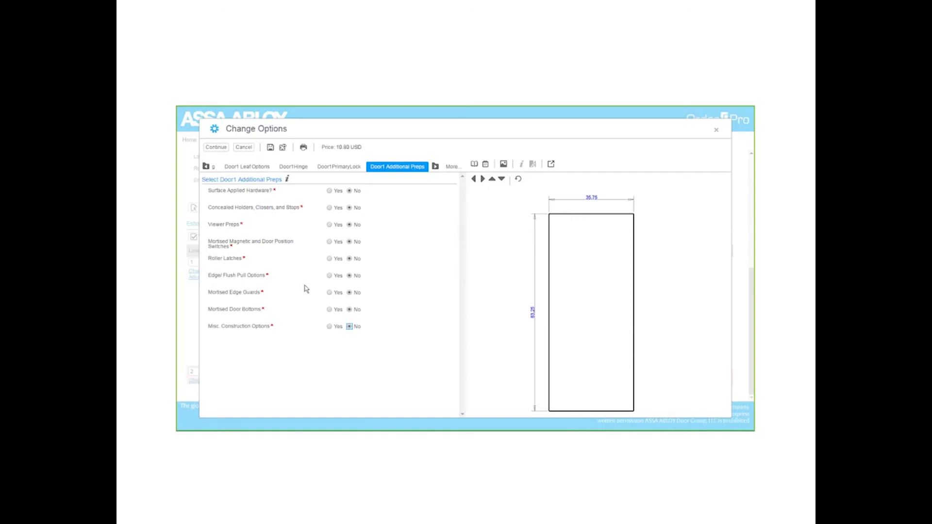
Accept the preset additional preps, FNV NARROW VISION LIT cutout, flush moulding and clear prefinish for line 2, leaving the glass blank
left_click(397, 230)
key("Page_Down")
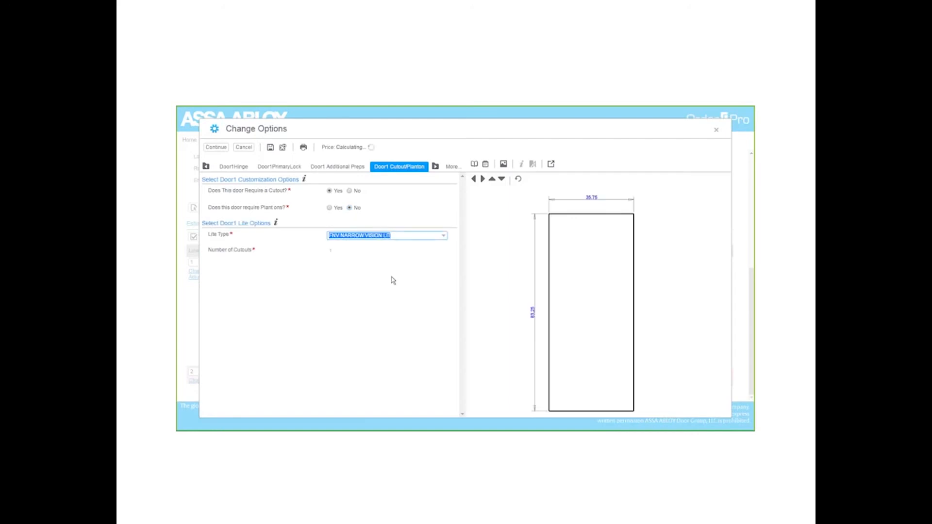
left_click(341, 258)
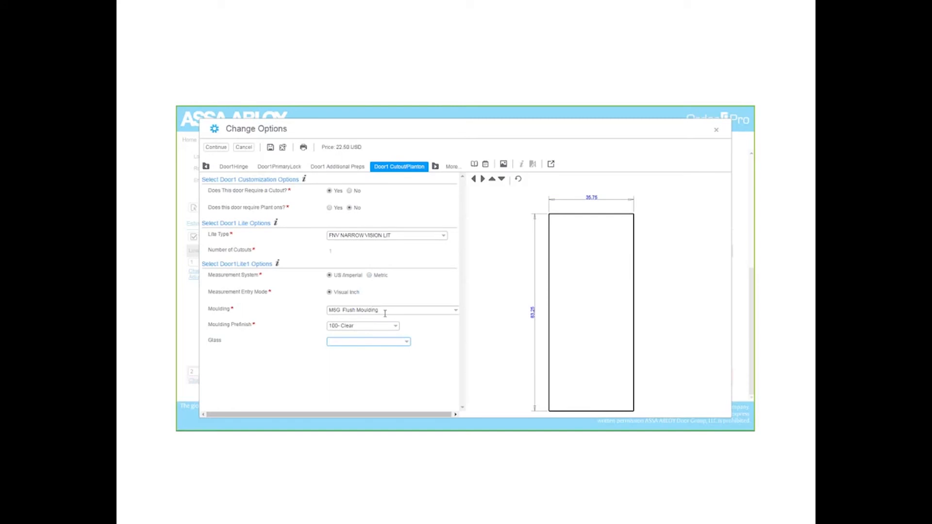
left_click(407, 343)
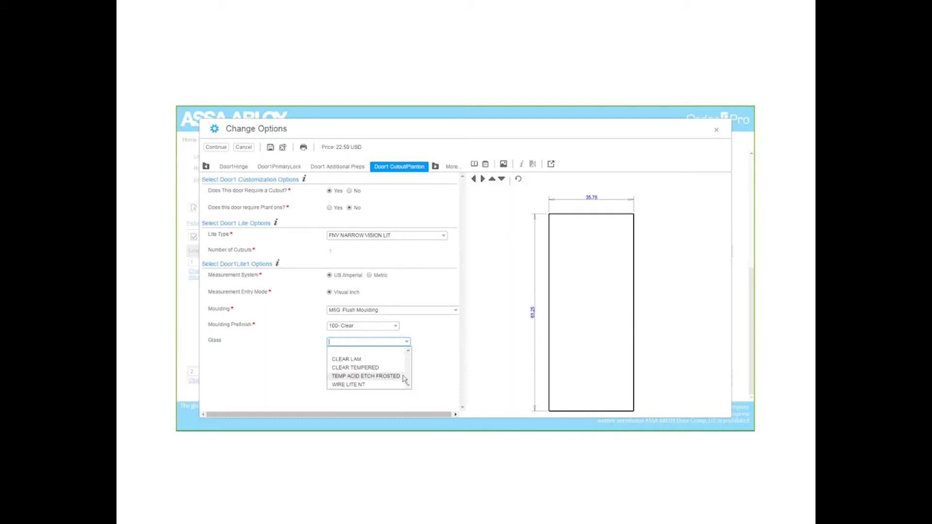
left_click(389, 352)
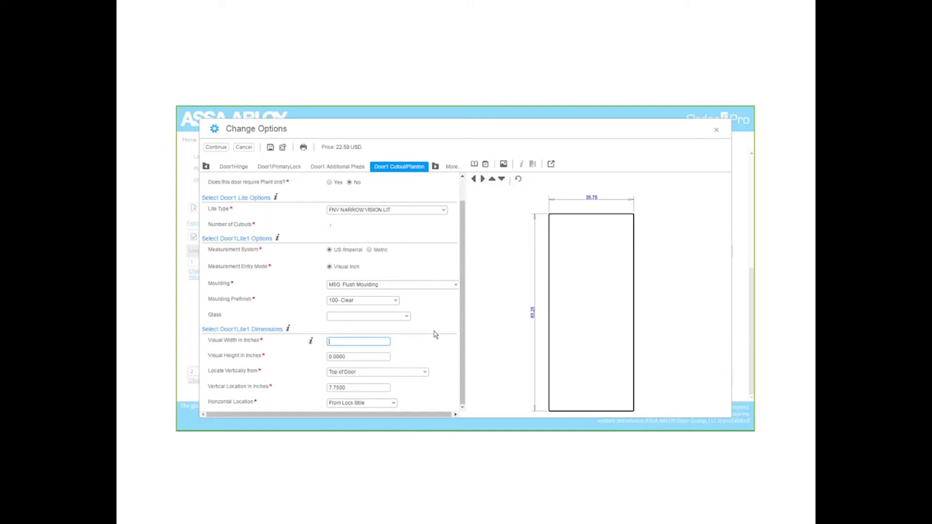
Set the lite's visual width to 6 inches and visual height to 36 inches, keeping its preset vertical location
type("6")
key("Tab")
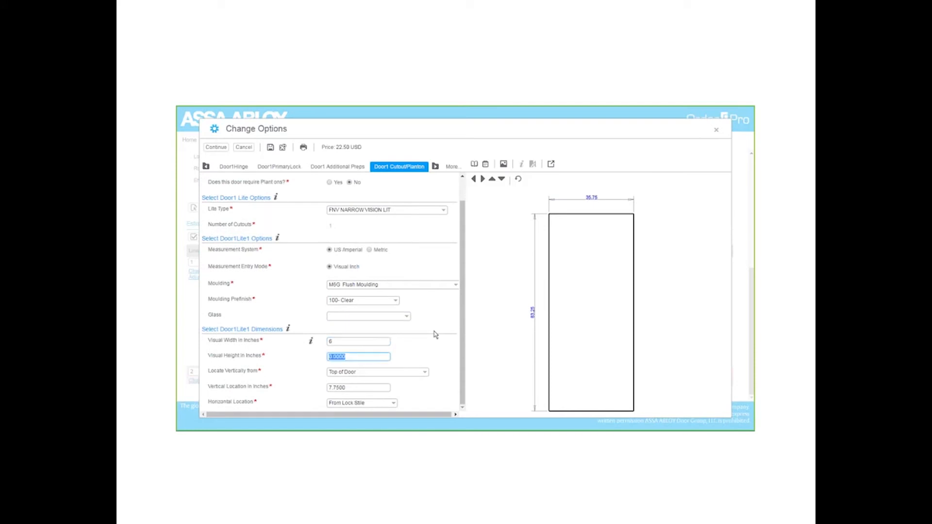
type("36")
left_click(412, 344)
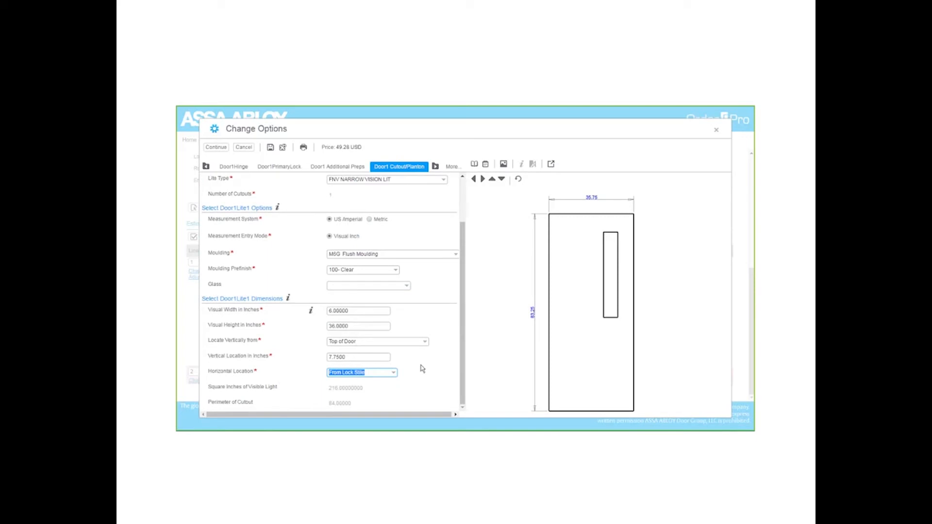
Accept the lite's preset horizontal location and the special construction options, finish configuring line 2 and review it in the estimate
key("Tab")
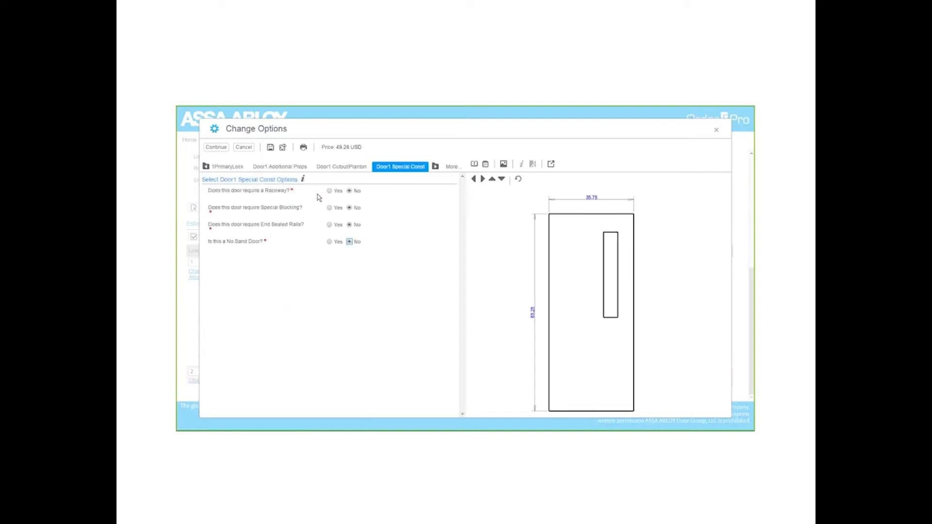
left_click(413, 217)
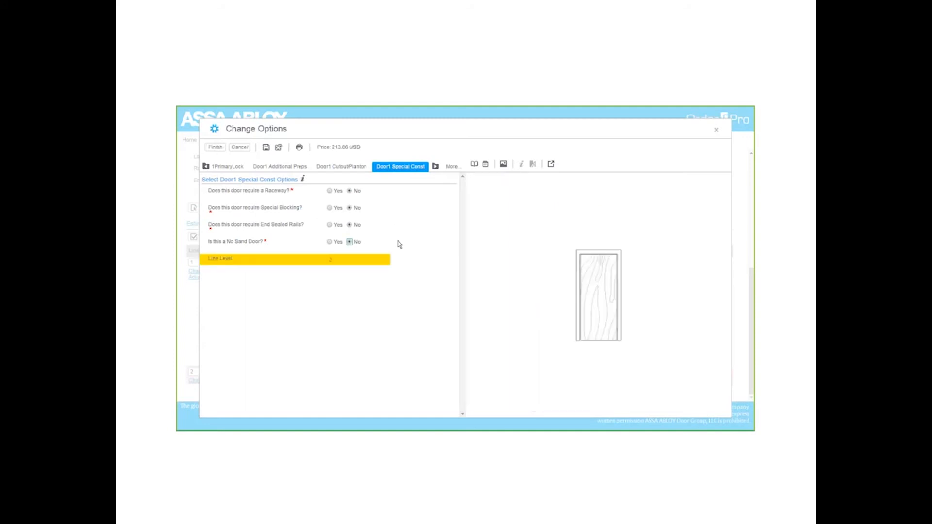
key("Return")
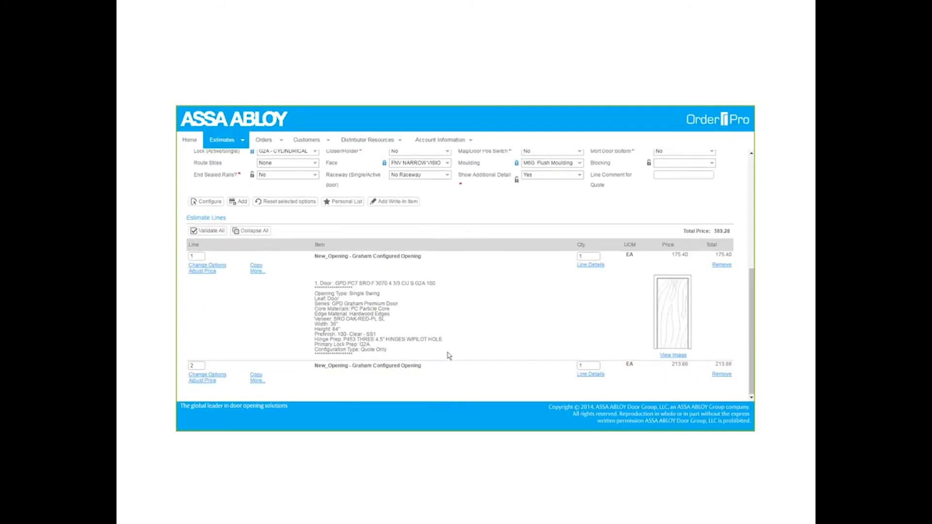
left_click(590, 374)
scroll(509, 345, "down", 2)
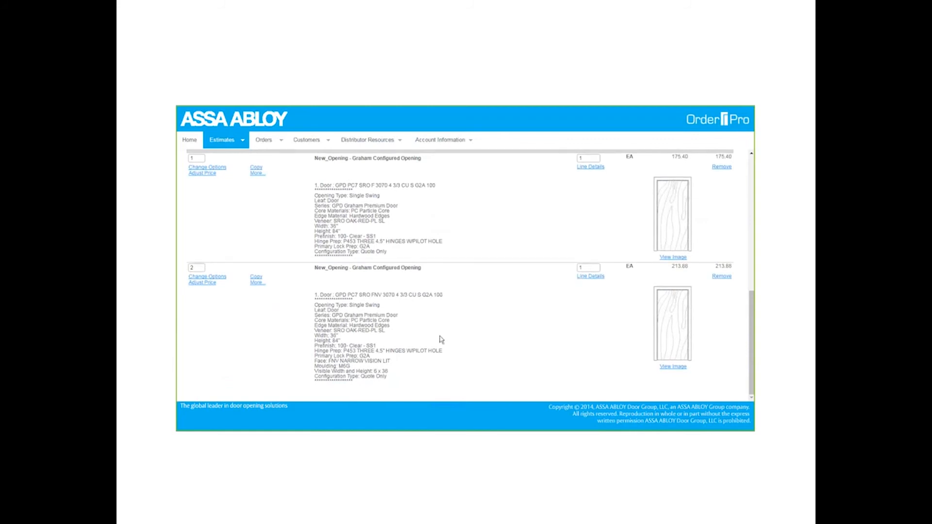
Choose OrderLevelCharges - Freight and Order Level Charges as the estimate item and open its configuration
scroll(437, 331, "up", 3)
scroll(448, 321, "up", 3)
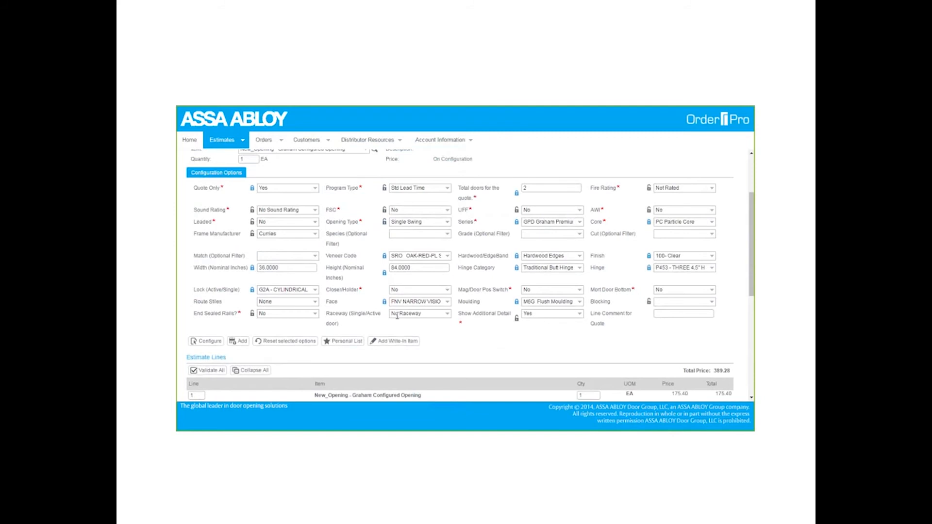
scroll(483, 344, "up", 3)
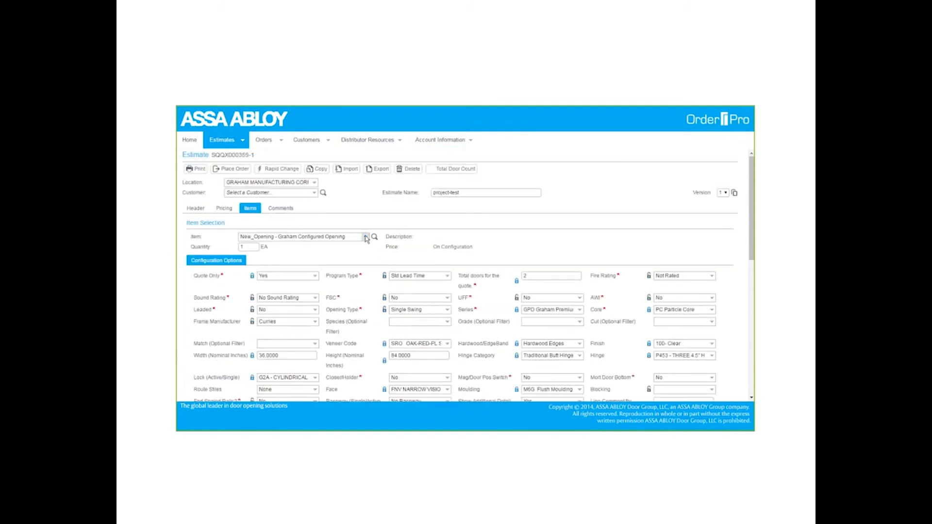
left_click(365, 237)
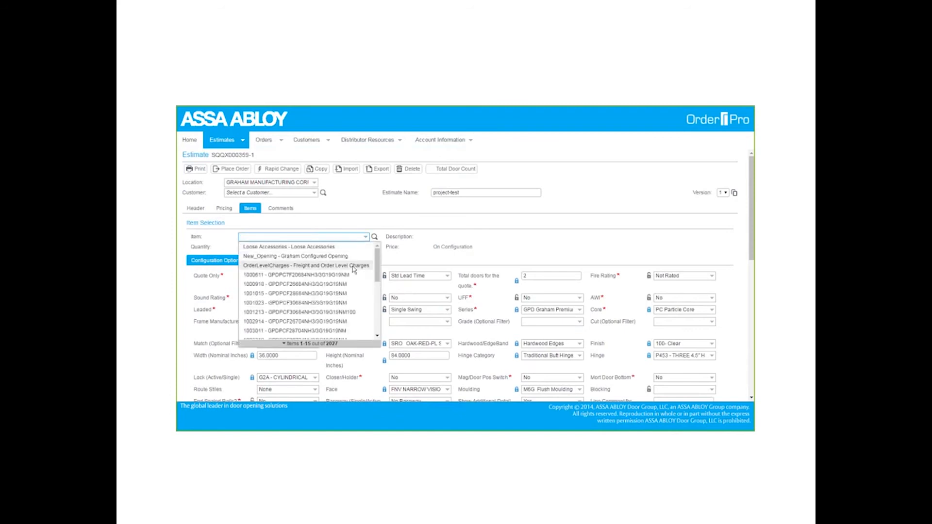
left_click(353, 268)
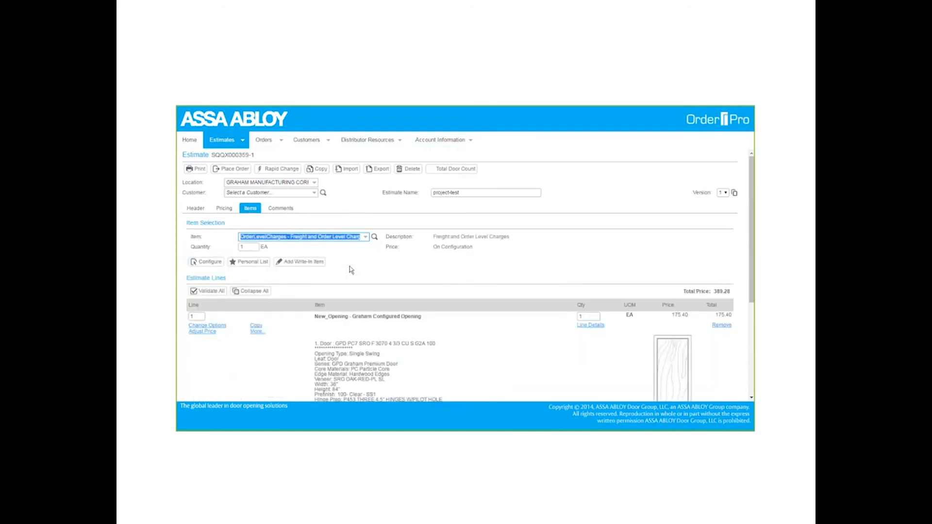
left_click(208, 264)
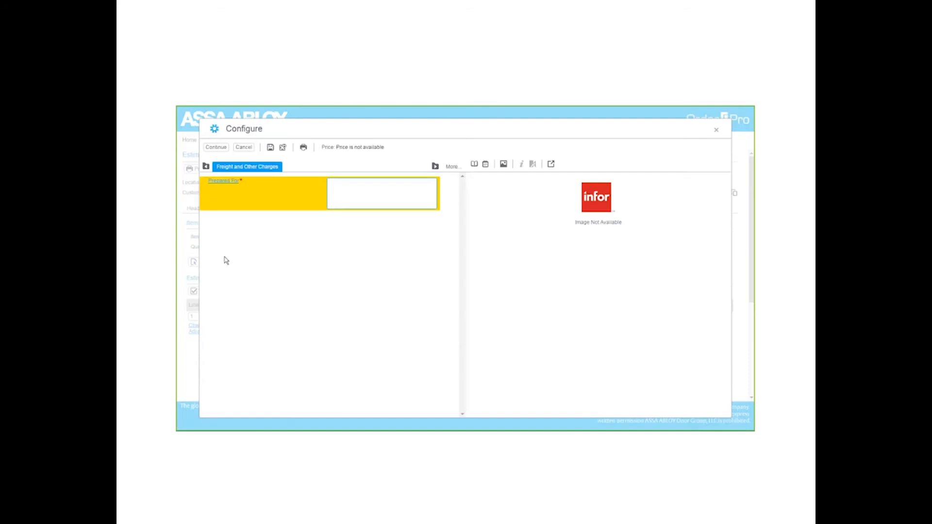
Enter the preparer's name for the freight charges and set the shipping method to LTL (regional or long haul)
type("michelle")
key("Tab")
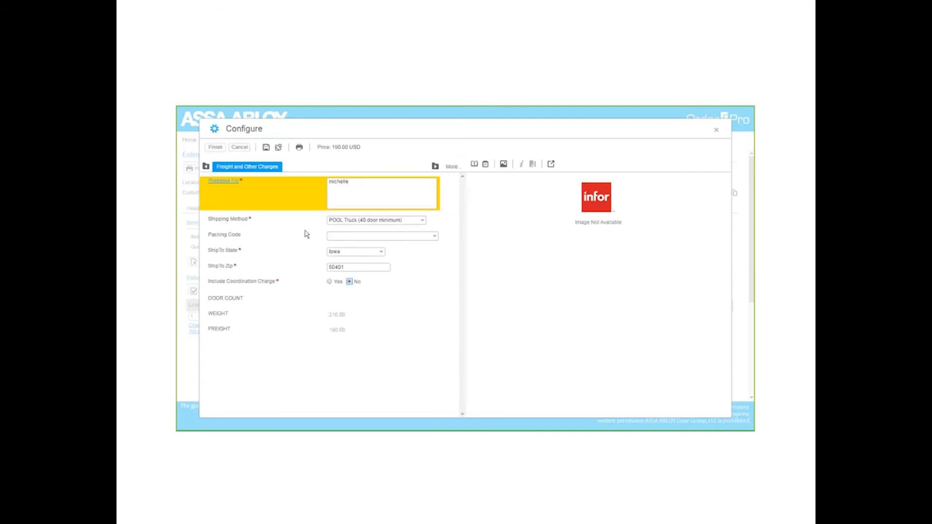
left_click(375, 221)
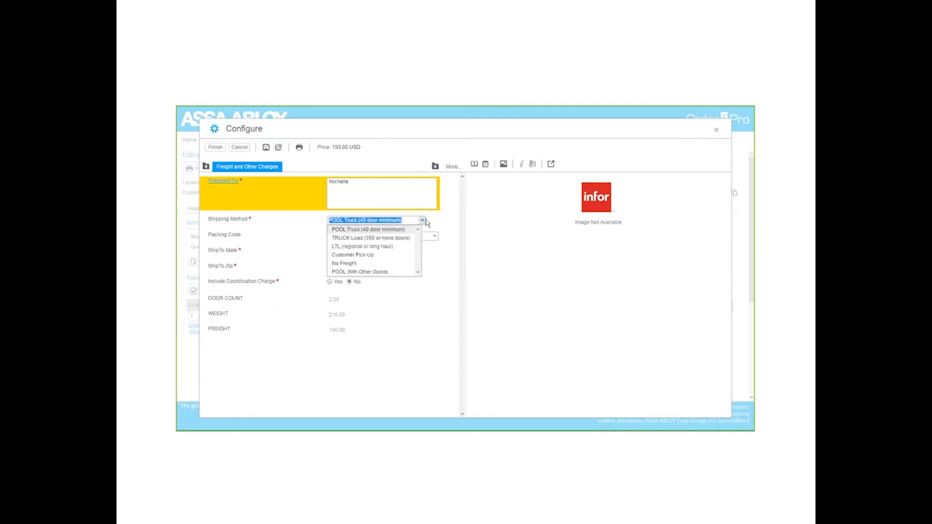
left_click(401, 247)
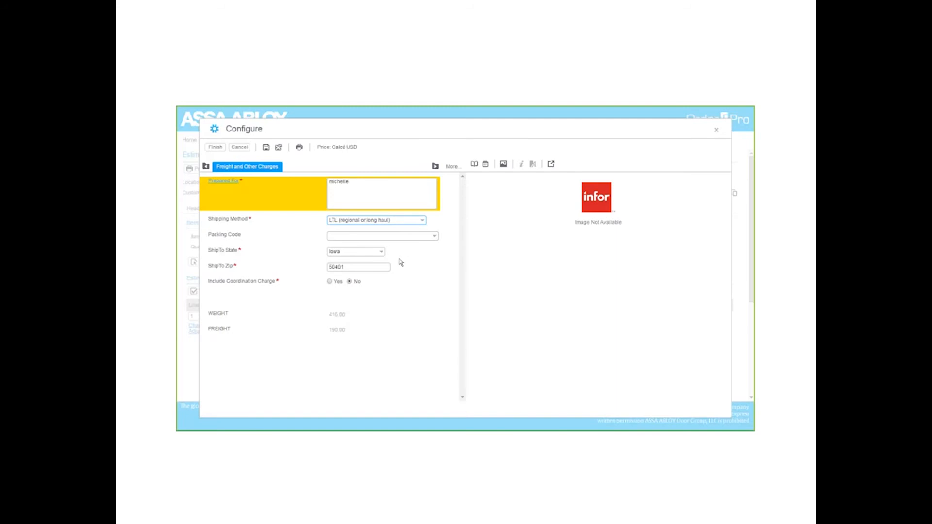
Set the ship-to state to Texas and the ship-to zip to 70542, and finish the freight line
left_click(381, 252)
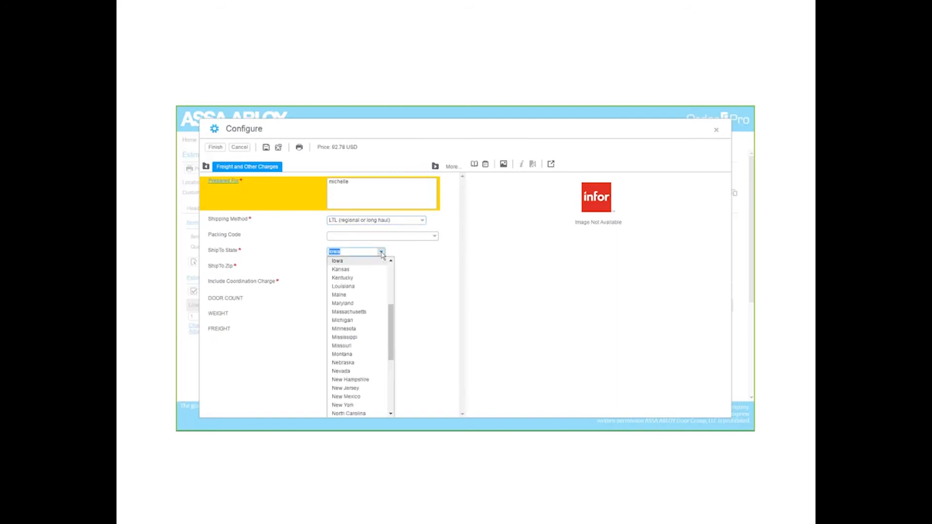
scroll(358, 345, "down", 4)
type("Texas")
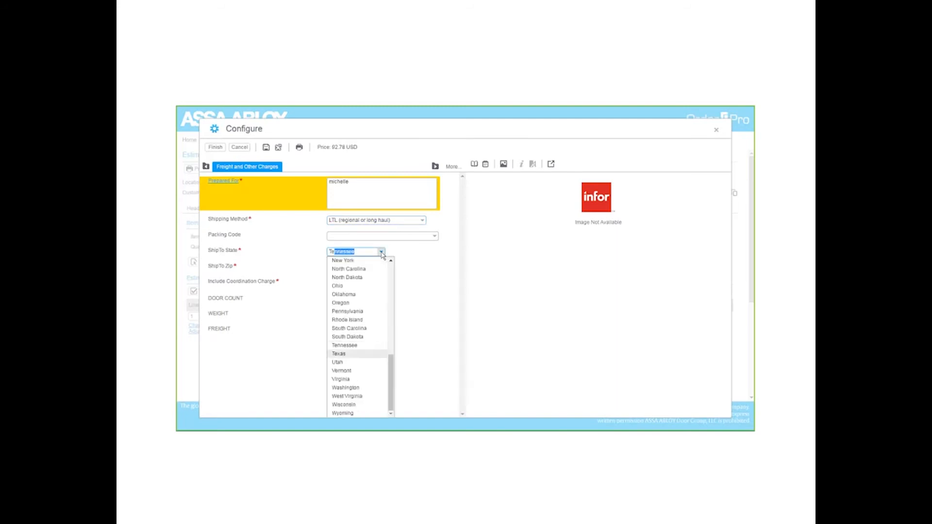
key("Return")
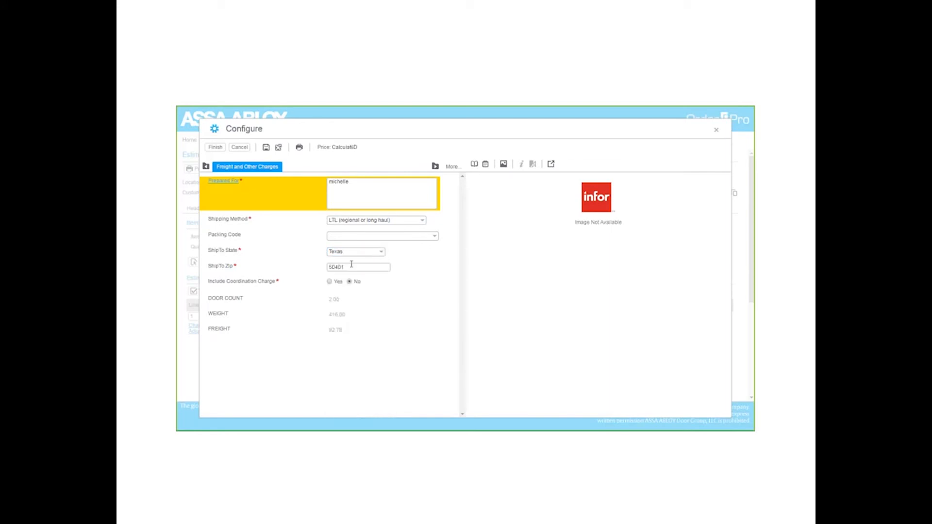
left_click_drag(344, 266, 326, 265)
type("70542")
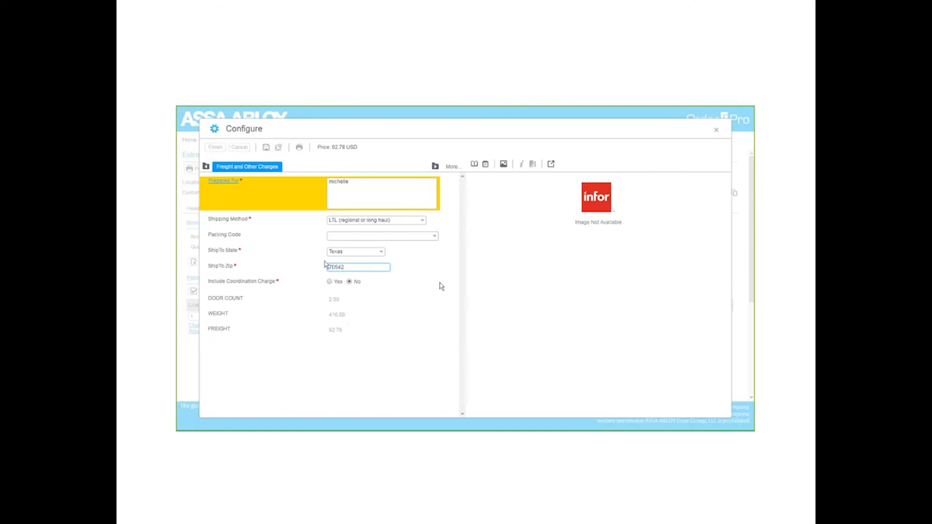
key("Tab")
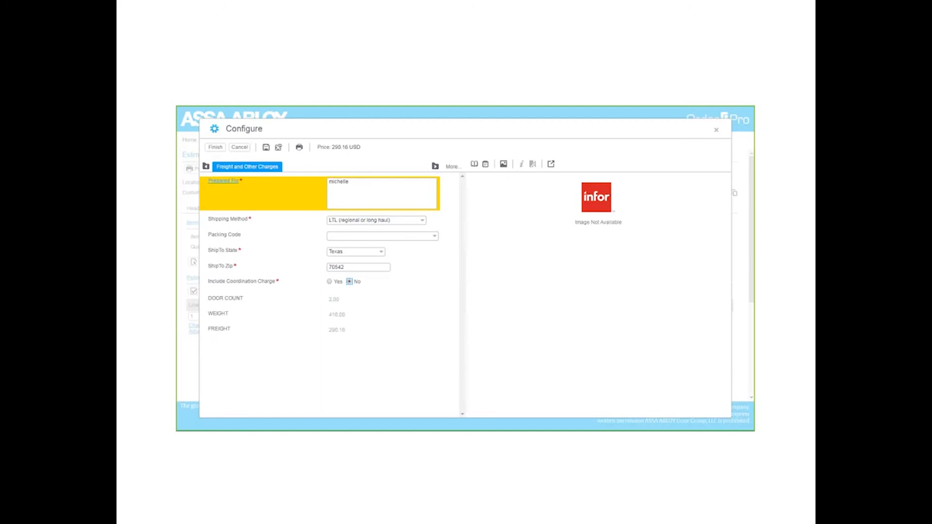
left_click(215, 148)
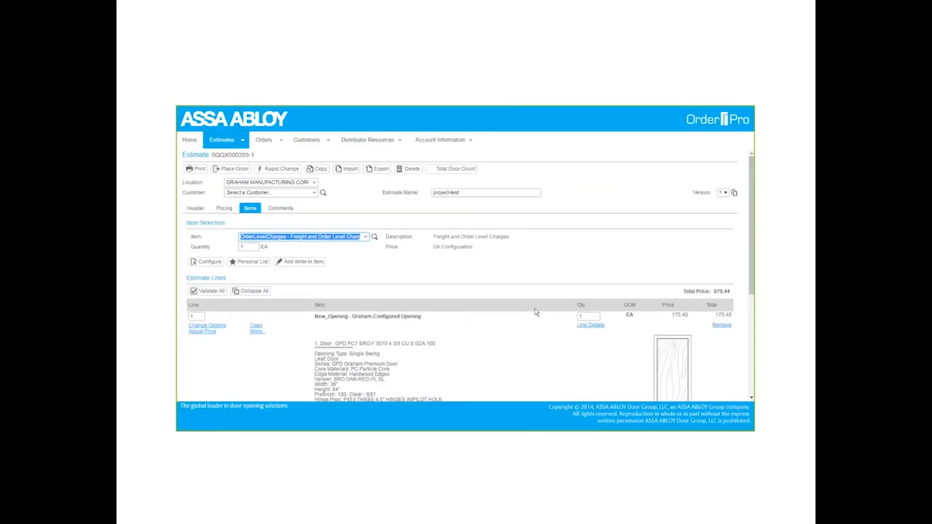
Examine the freight and order level charges line, including its shipping details and standard comments, alongside the other estimate lines
scroll(534, 311, "down", 3)
scroll(534, 286, "down", 4)
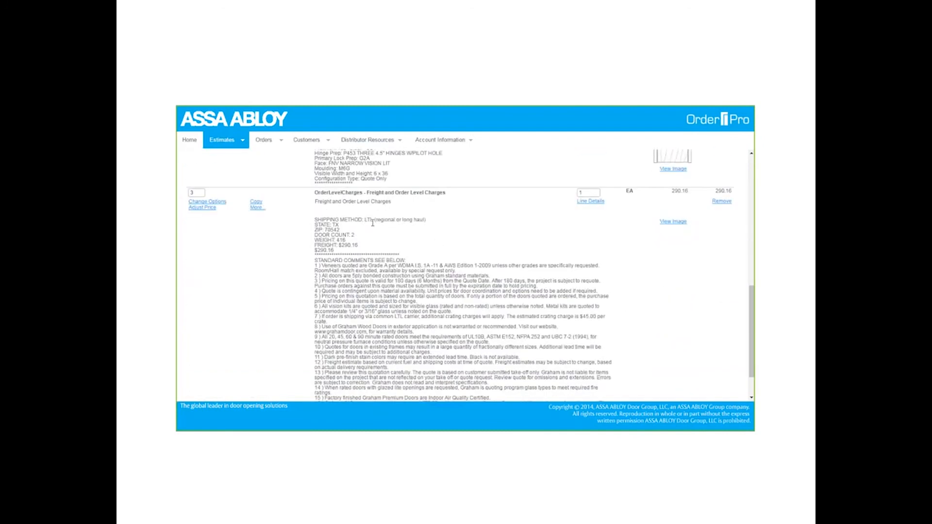
scroll(389, 231, "down", 1)
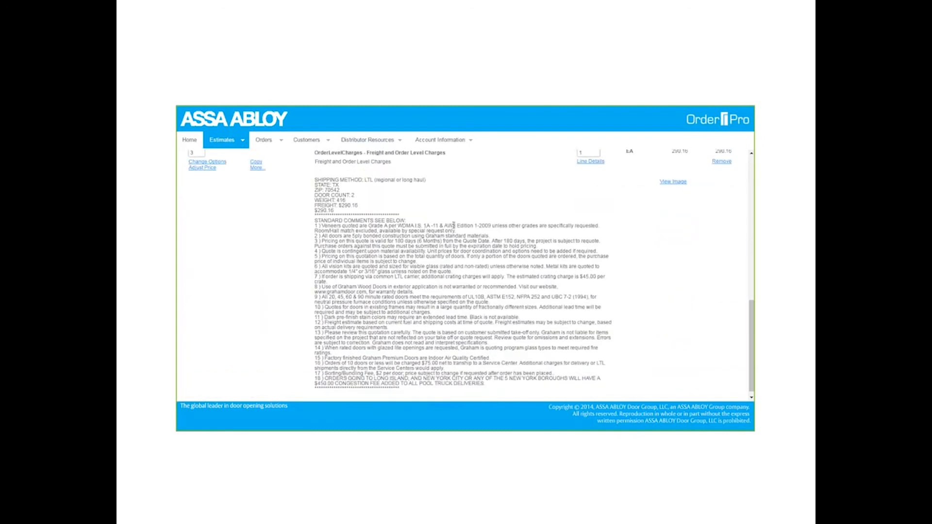
scroll(571, 234, "up", 1)
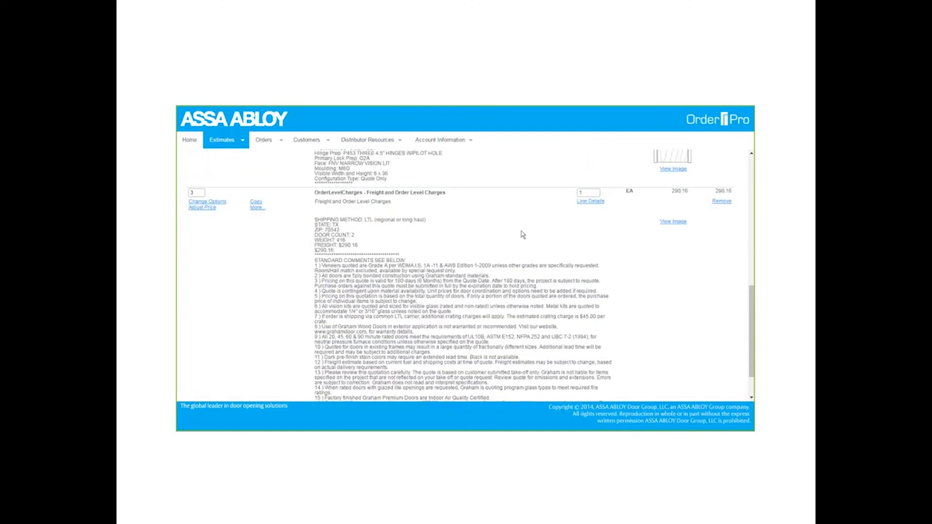
scroll(465, 233, "down", 1)
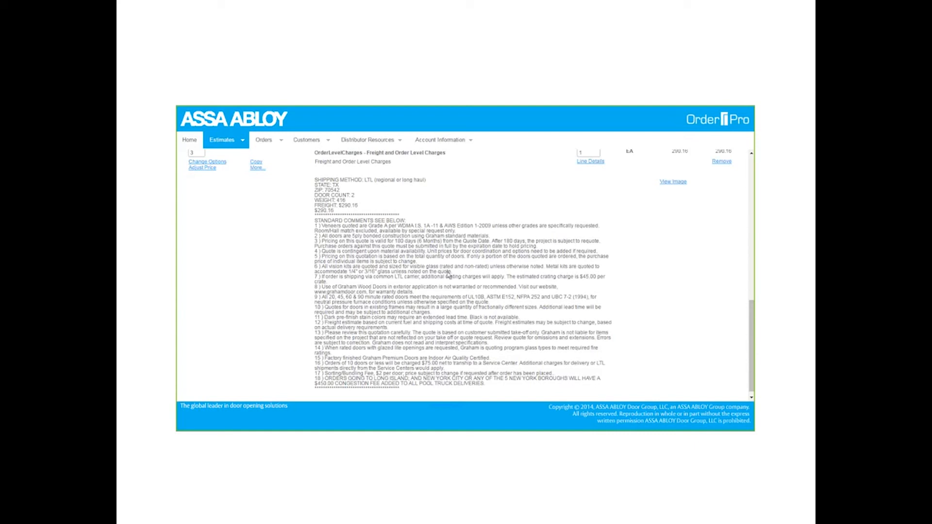
scroll(446, 272, "up", 5)
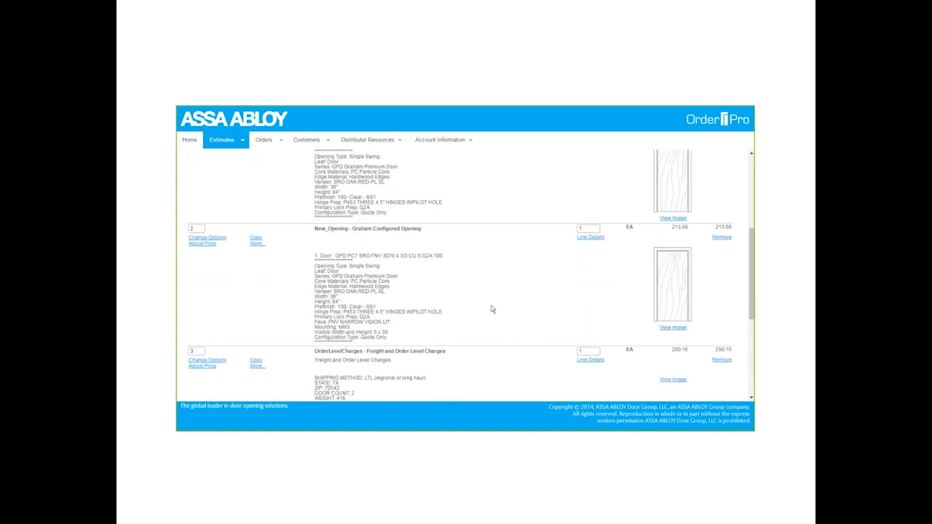
scroll(493, 310, "up", 3)
scroll(492, 309, "up", 2)
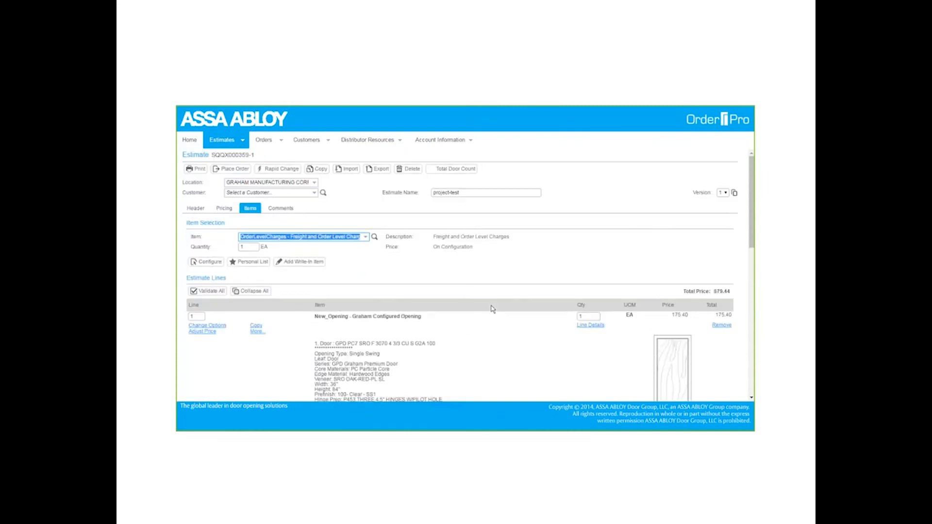
Switch the item back to New_Opening - Graham Configured Opening and open Rapid Change filtered by Door
left_click(366, 237)
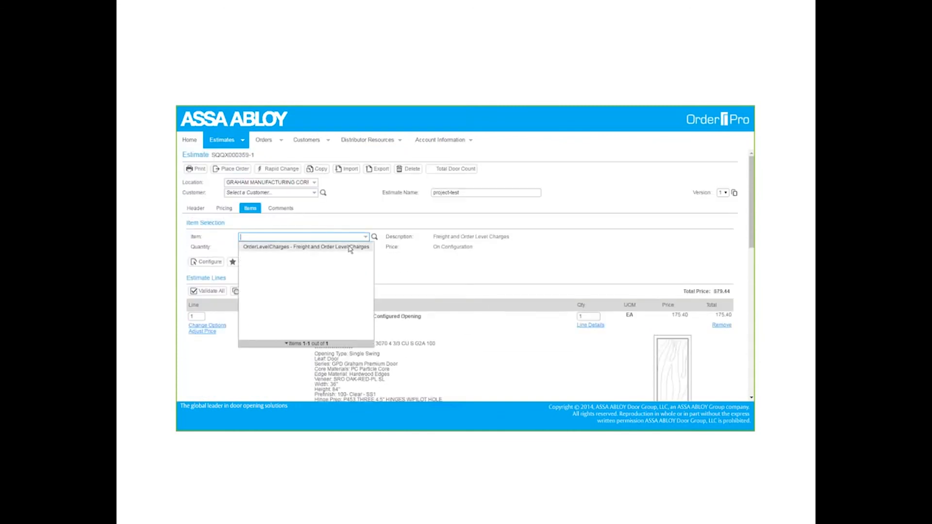
left_click(262, 254)
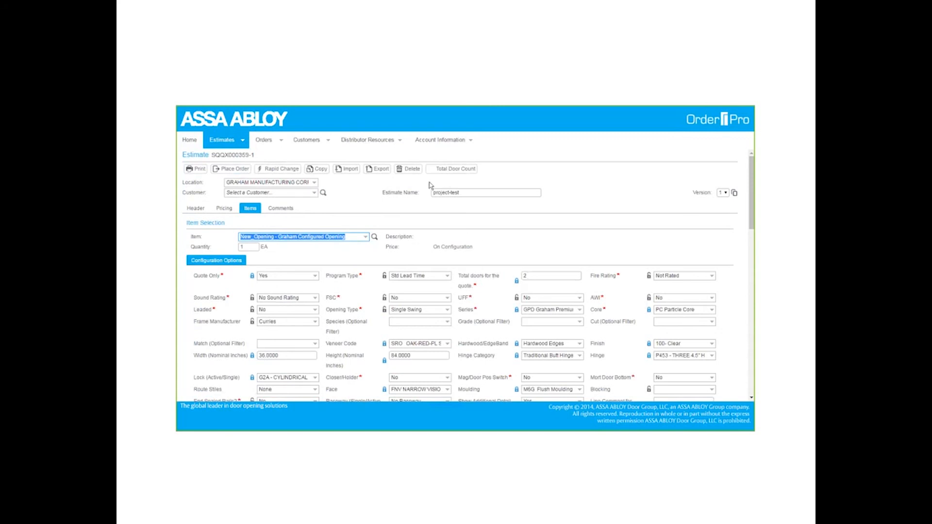
left_click(258, 172)
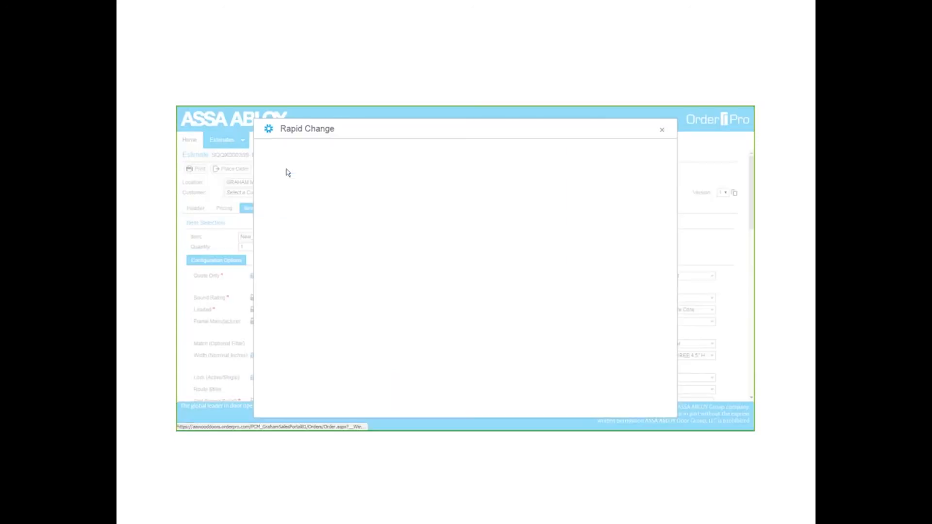
left_click(403, 170)
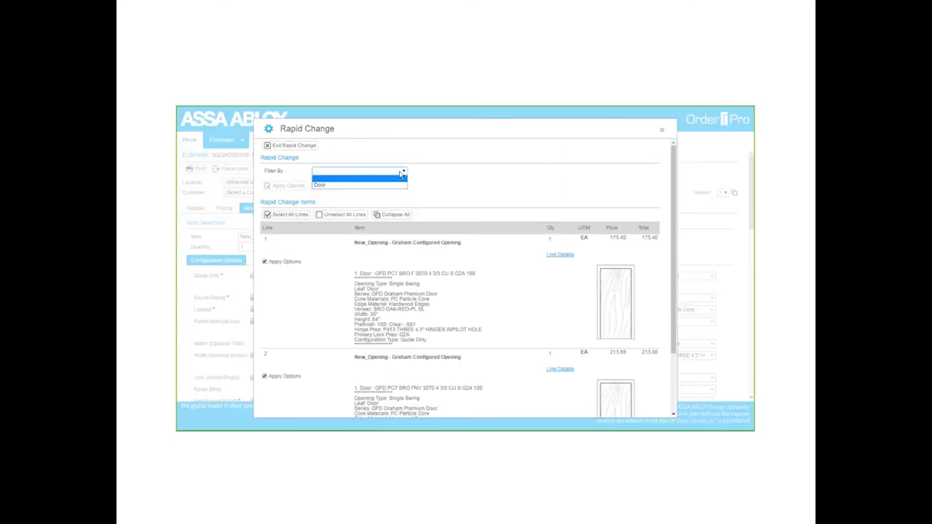
left_click(396, 189)
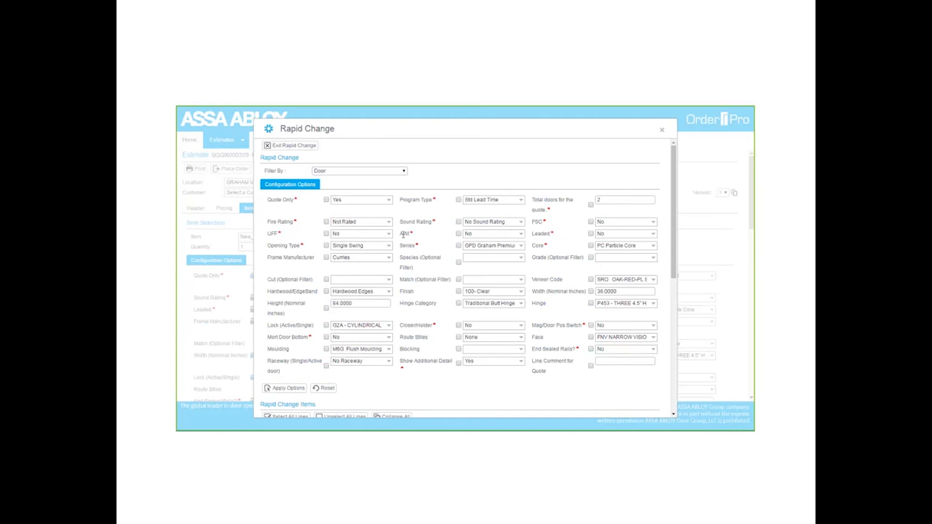
Review the Rapid Change door lines, toggle Apply Options off and back on for line 1, and exit Rapid Change without applying changes
scroll(359, 275, "down", 4)
scroll(359, 275, "down", 5)
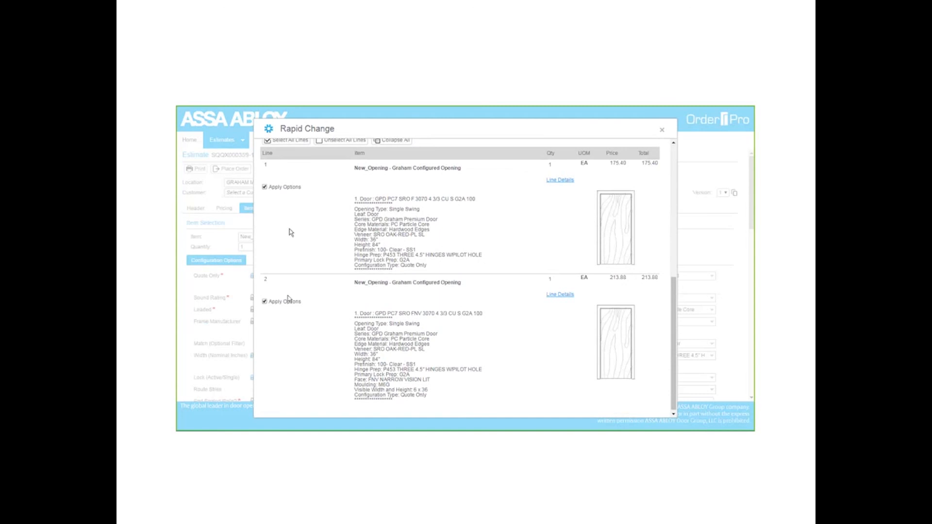
left_click(265, 187)
left_click(264, 187)
scroll(328, 212, "up", 4)
scroll(328, 212, "up", 4)
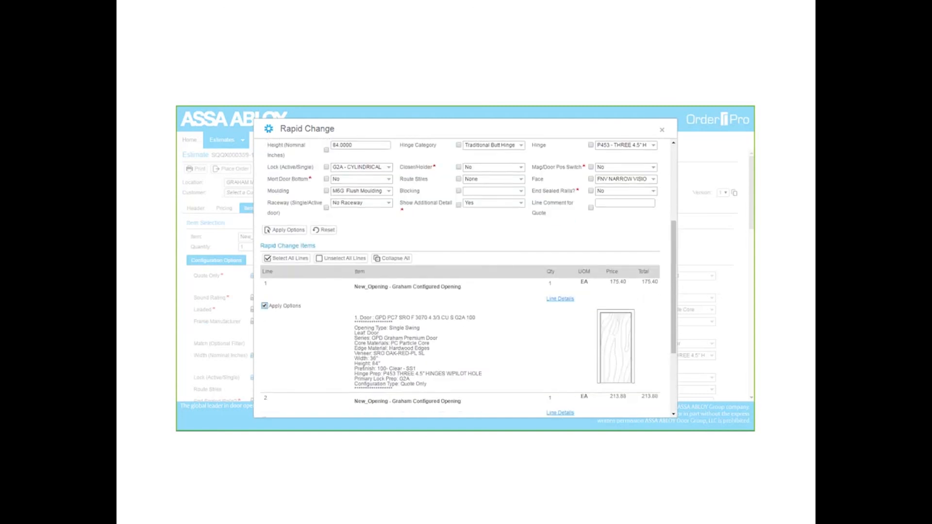
left_click(297, 147)
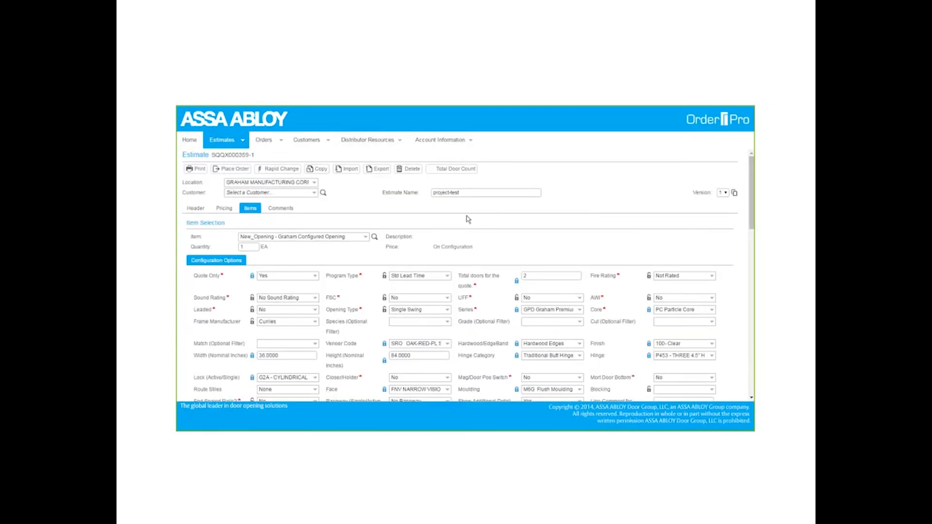
Create a new version of the project-test estimate and check that version's configuration options and estimate lines
scroll(614, 222, "down", 5)
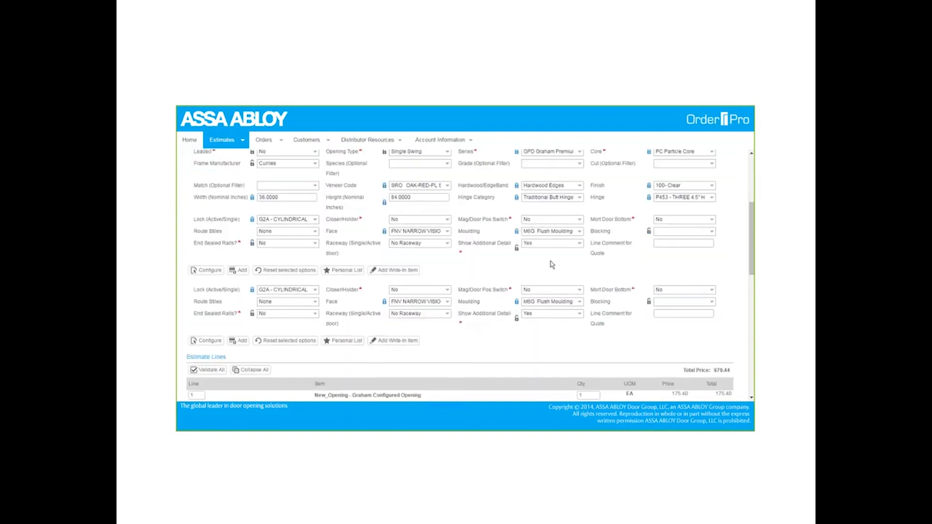
scroll(565, 297, "up", 10)
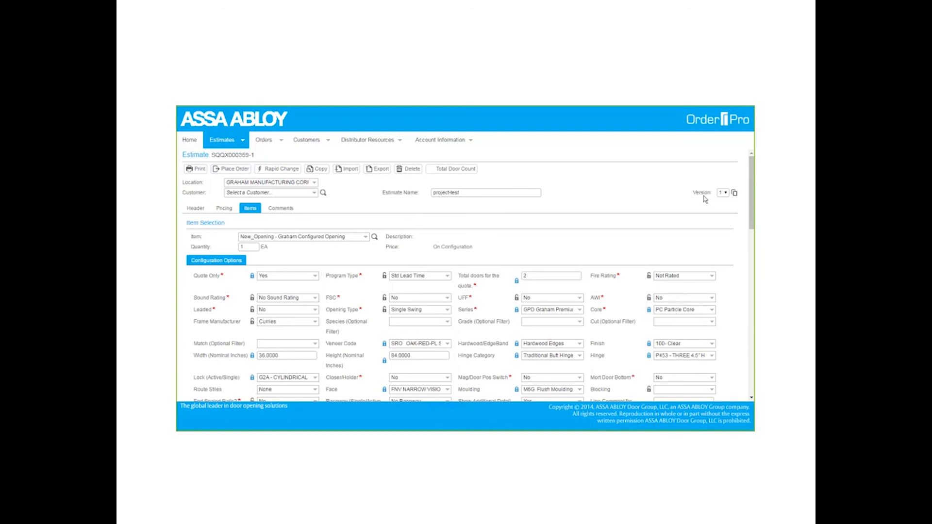
left_click(735, 194)
scroll(500, 238, "down", 3)
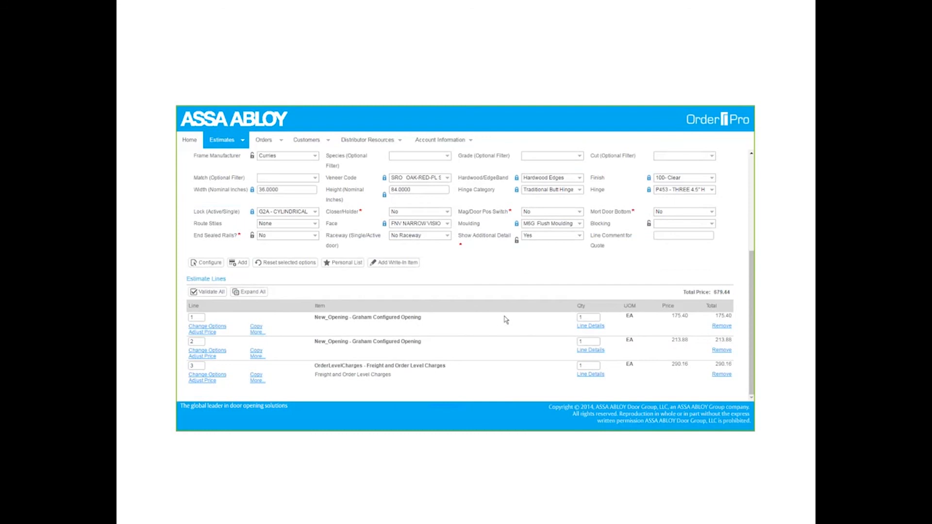
scroll(458, 325, "up", 2)
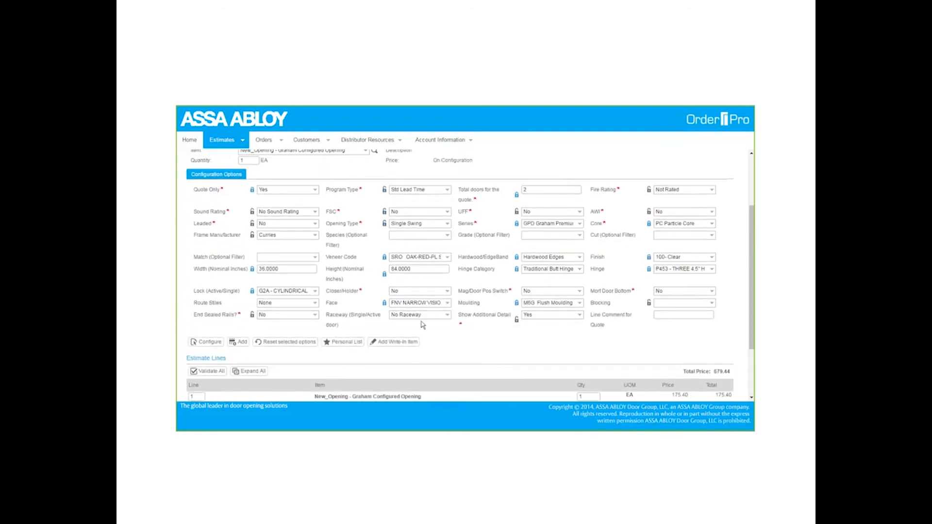
scroll(421, 323, "up", 2)
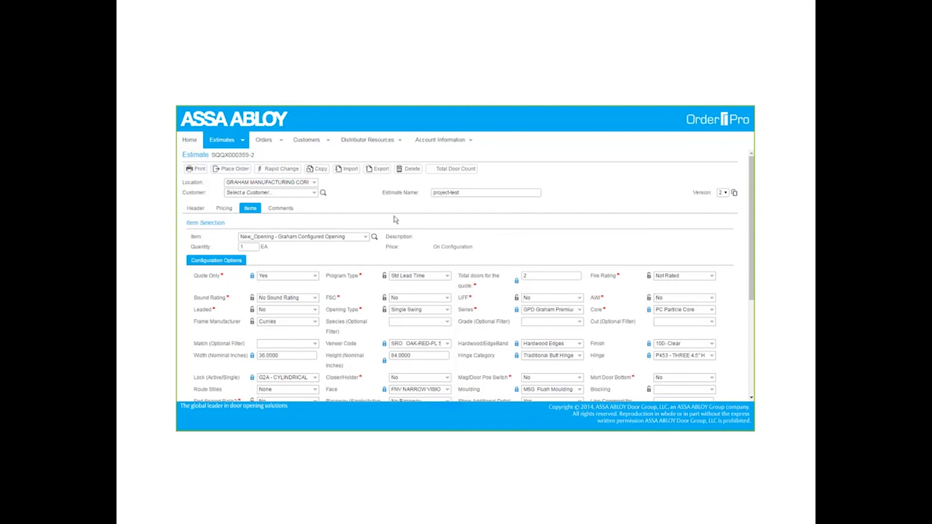
Return to the home page and open the estimate search
left_click(189, 140)
left_click(291, 198)
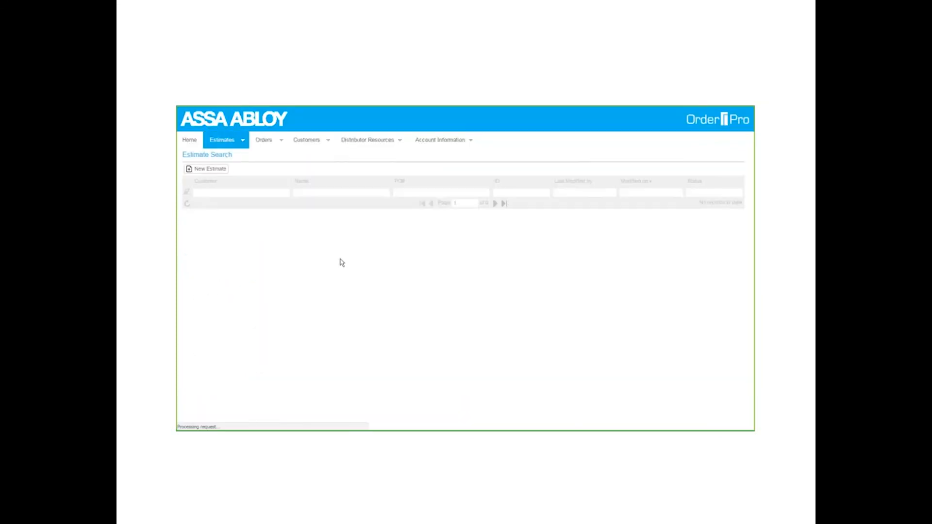